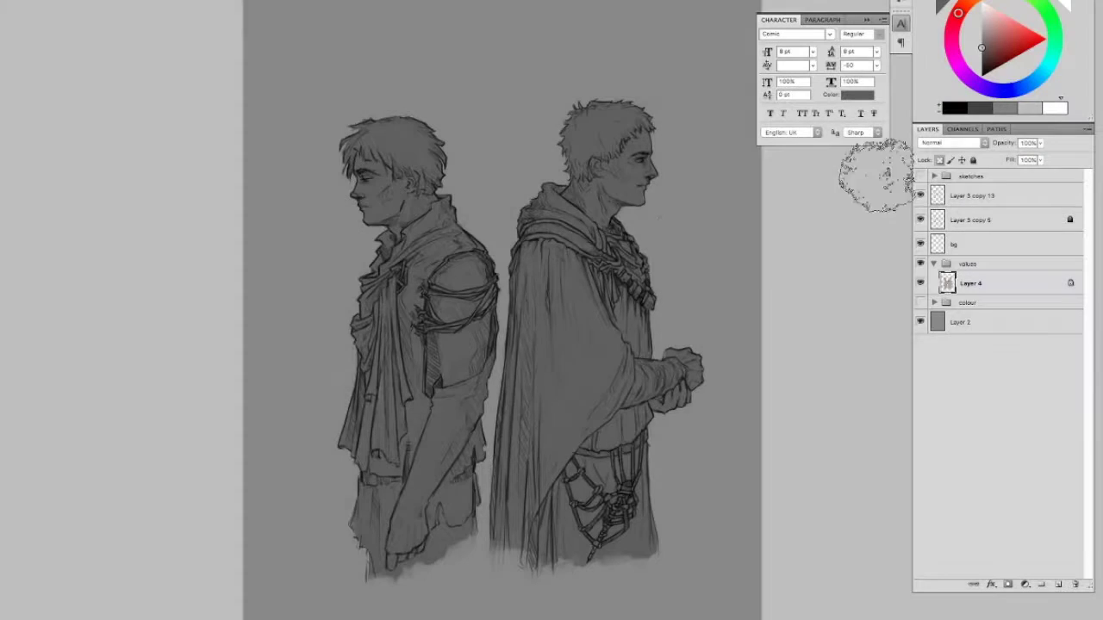
Step: Add a new clipped layer for light values and pick a lighter grey brush
right_click(320, 179)
click(643, 197)
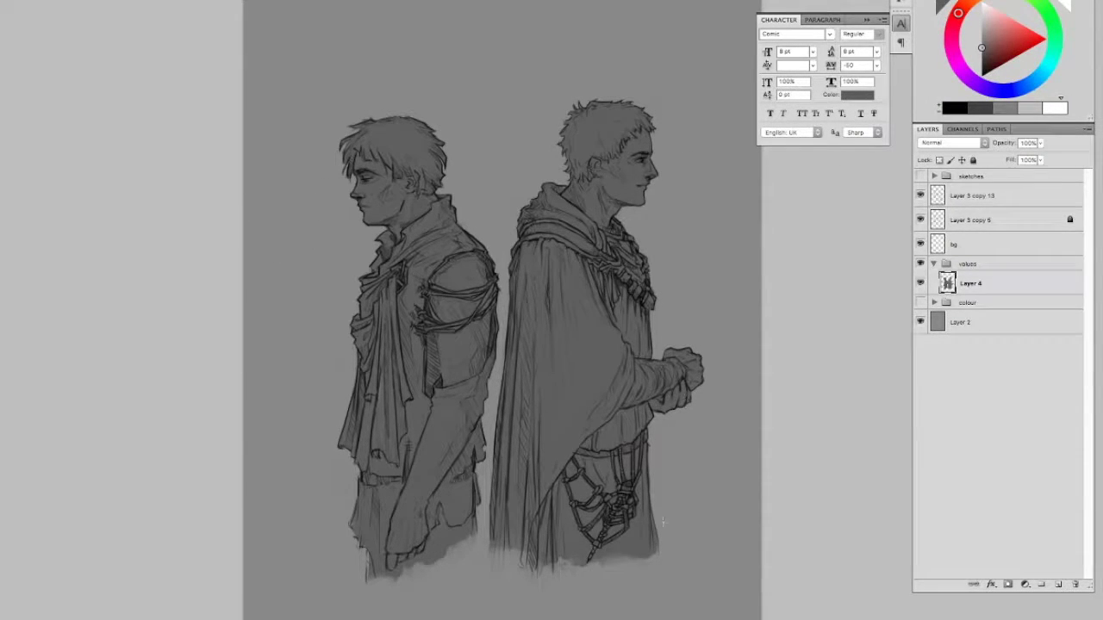
key(ctrl+shift+alt+n)
alt+click(948, 294)
key(x)
right_click(615, 179)
Step: Lighten the right man's face and hands and the left man's face, neck and shoulder
mouse_move(615, 178)
mouse_down()
mouse_move(586, 212)
mouse_move(637, 177)
mouse_move(638, 138)
mouse_move(622, 145)
mouse_up()
mouse_move(673, 351)
mouse_down()
mouse_move(694, 380)
mouse_move(664, 405)
mouse_up()
mouse_move(372, 168)
mouse_down()
mouse_move(361, 203)
mouse_move(418, 215)
mouse_move(426, 200)
mouse_up()
drag(435, 284, 480, 258)
mouse_move(457, 267)
mouse_down()
mouse_move(437, 301)
mouse_move(474, 331)
mouse_move(448, 375)
mouse_move(486, 336)
mouse_up()
Step: Lock transparency, lighten the left man's lower hand, and highlight the right man's cheek and jaw
right_click(487, 332)
key(Escape)
drag(390, 567, 401, 555)
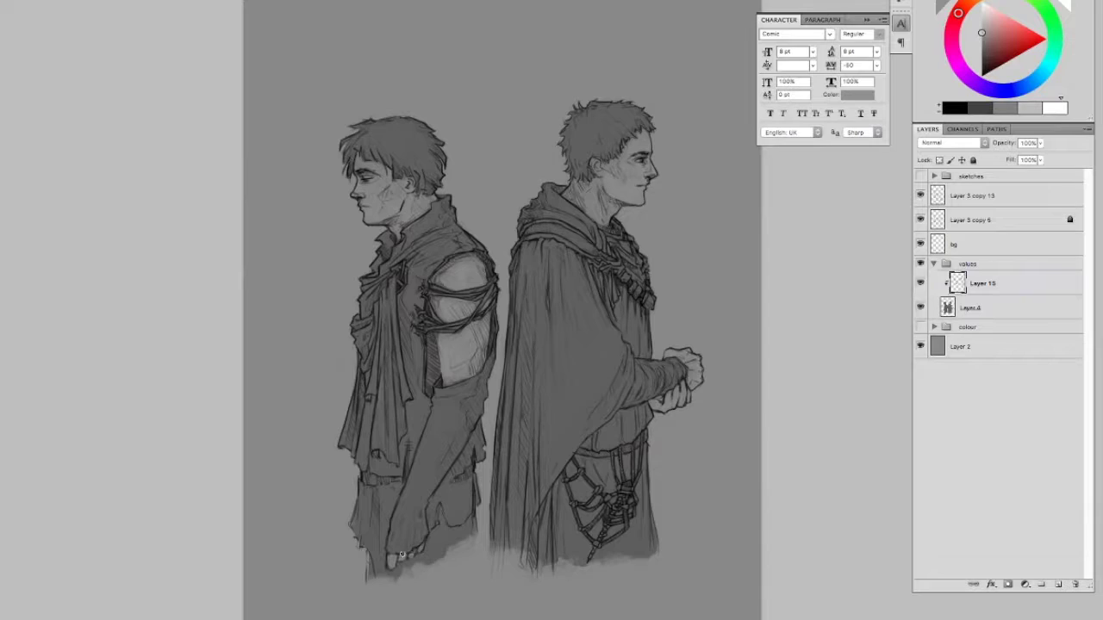
click(939, 160)
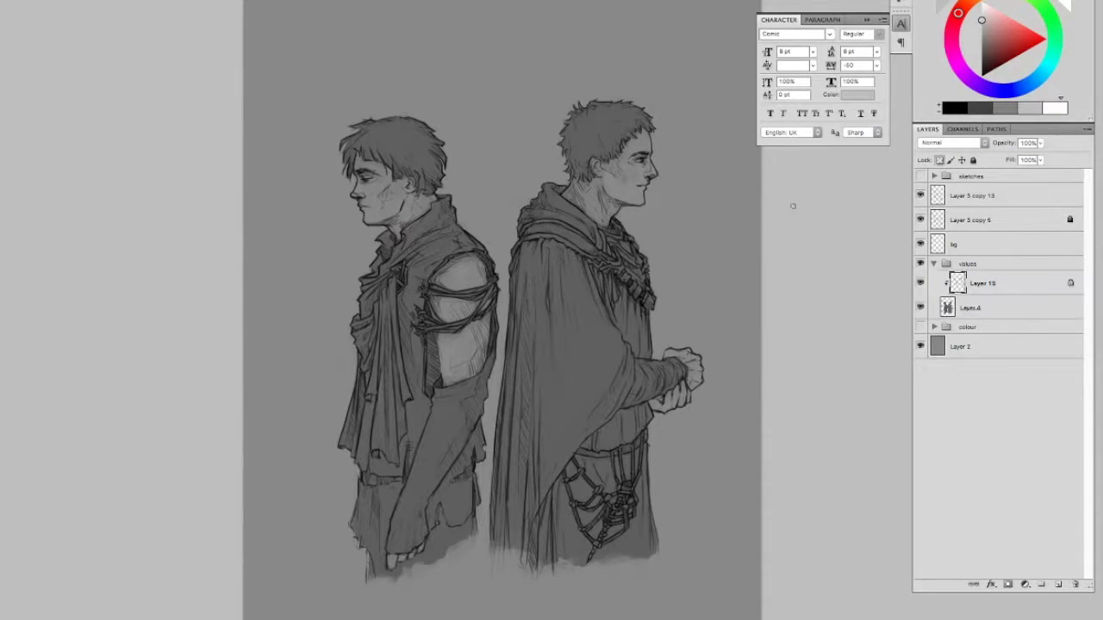
mouse_move(633, 142)
mouse_down()
mouse_move(636, 173)
mouse_move(595, 215)
mouse_up()
drag(641, 145, 633, 194)
alt+click(635, 180)
drag(630, 157, 619, 196)
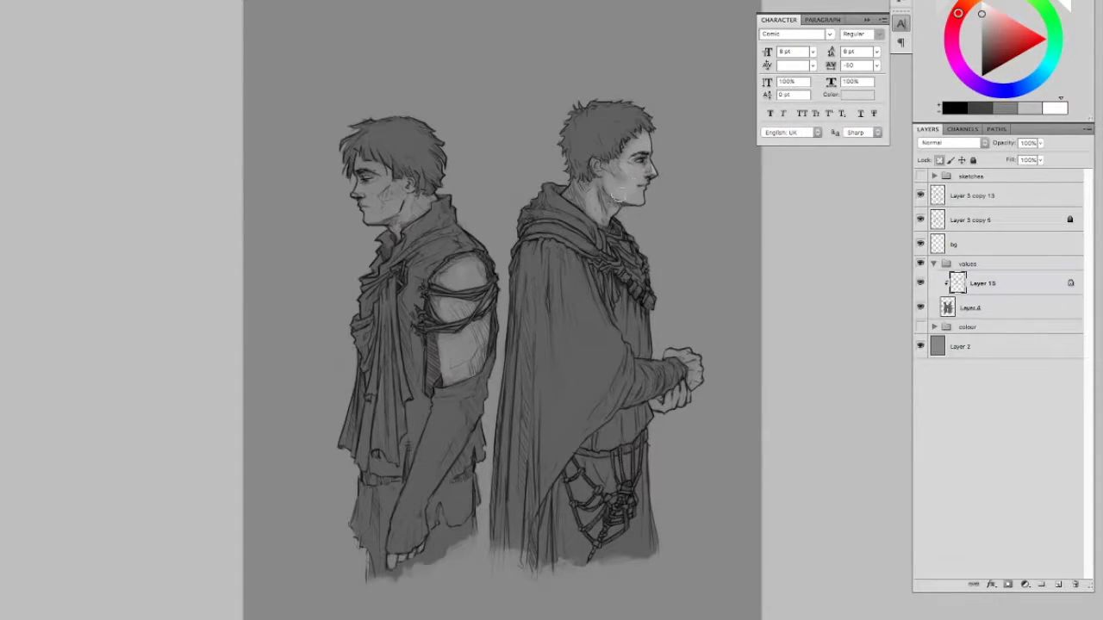
Step: Lighten the left man's upper arm to the elbow, plus his face and hair
right_click(687, 353)
key(Escape)
key(Tab)
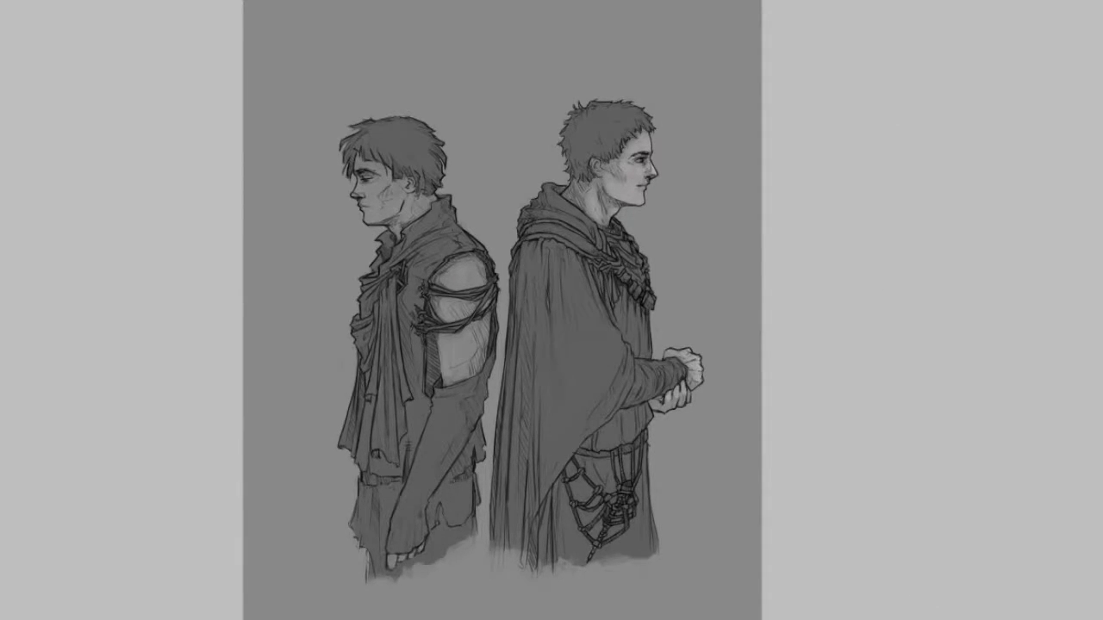
key(Tab)
mouse_move(485, 248)
mouse_down()
mouse_move(457, 277)
mouse_move(446, 312)
mouse_move(460, 366)
mouse_up()
drag(392, 205, 364, 163)
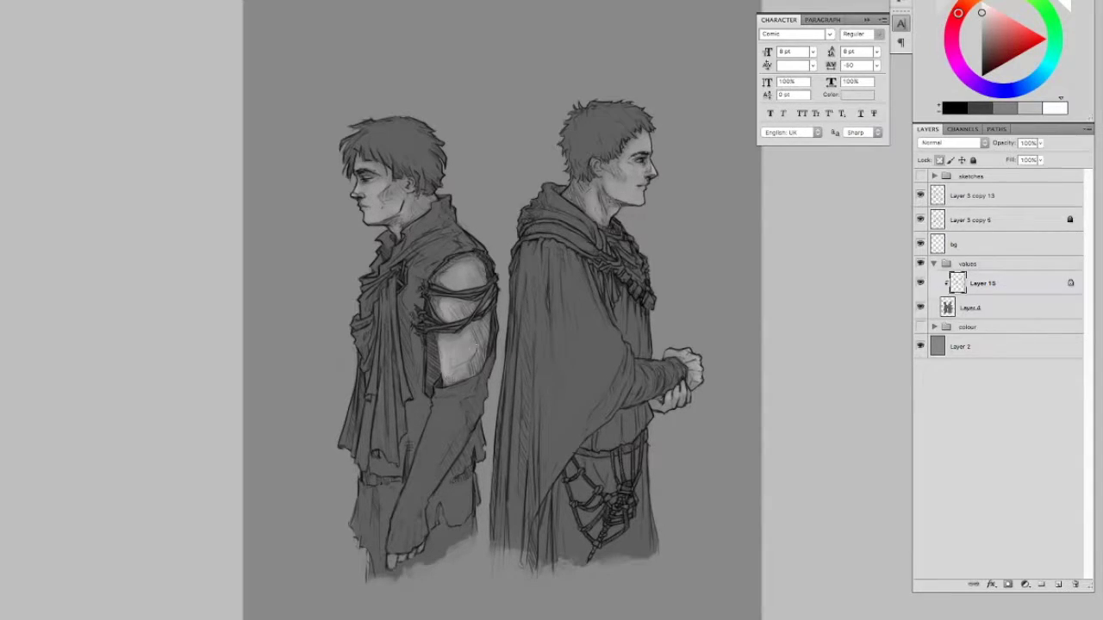
Step: Shade the right man's face, collar and hands and the left man's sleeve with darker grey
alt+click(611, 416)
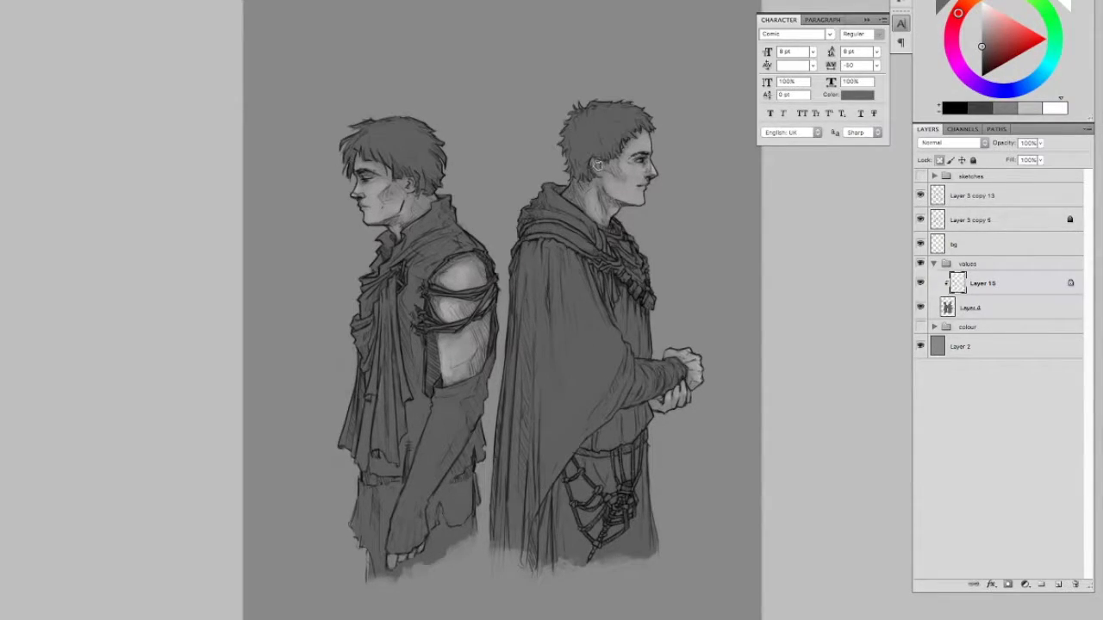
mouse_move(646, 162)
mouse_down()
mouse_move(653, 178)
mouse_move(607, 205)
mouse_up()
right_click(655, 164)
key(Escape)
right_click(632, 181)
key(Escape)
drag(655, 398, 665, 412)
alt+click(676, 416)
drag(436, 343, 441, 375)
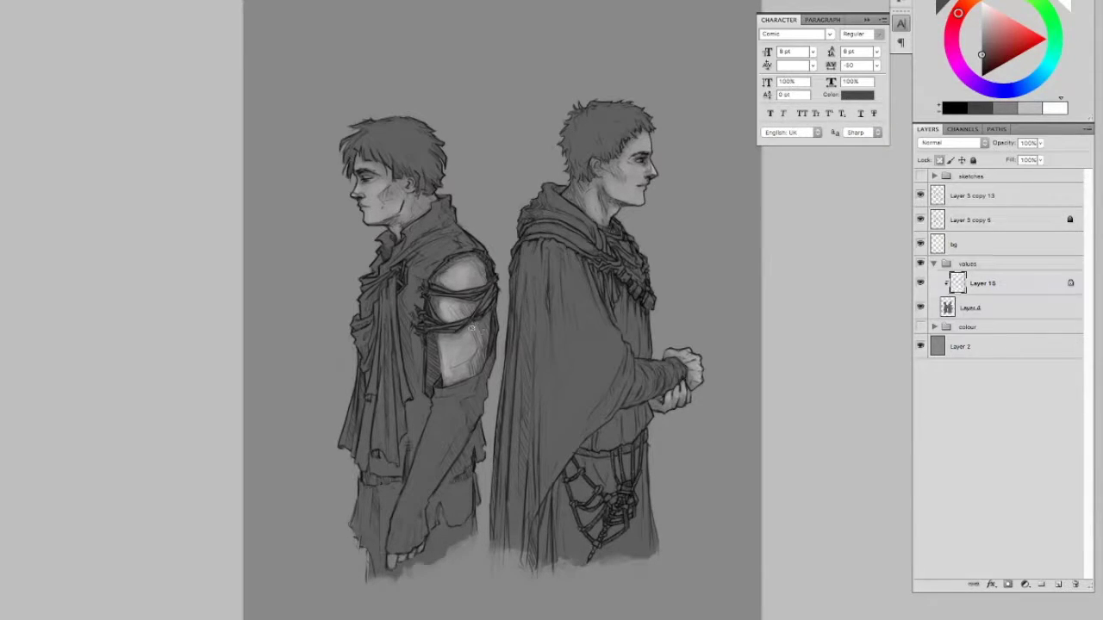
Step: Dab a light highlight on the left man's face and touch up the right man's hair edge
alt+click(484, 311)
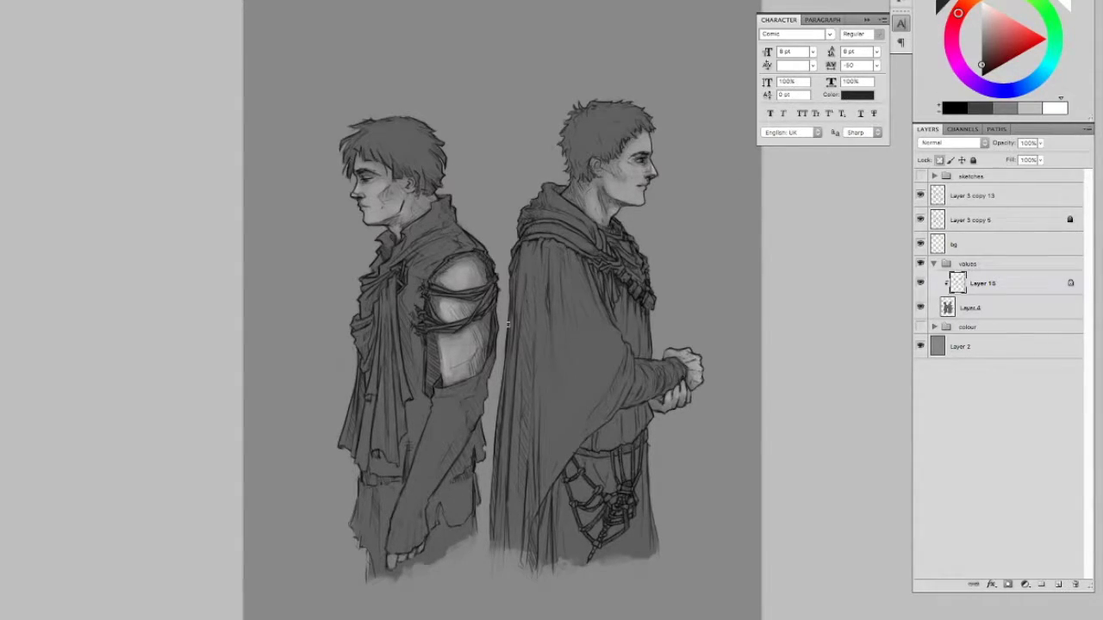
alt+click(361, 175)
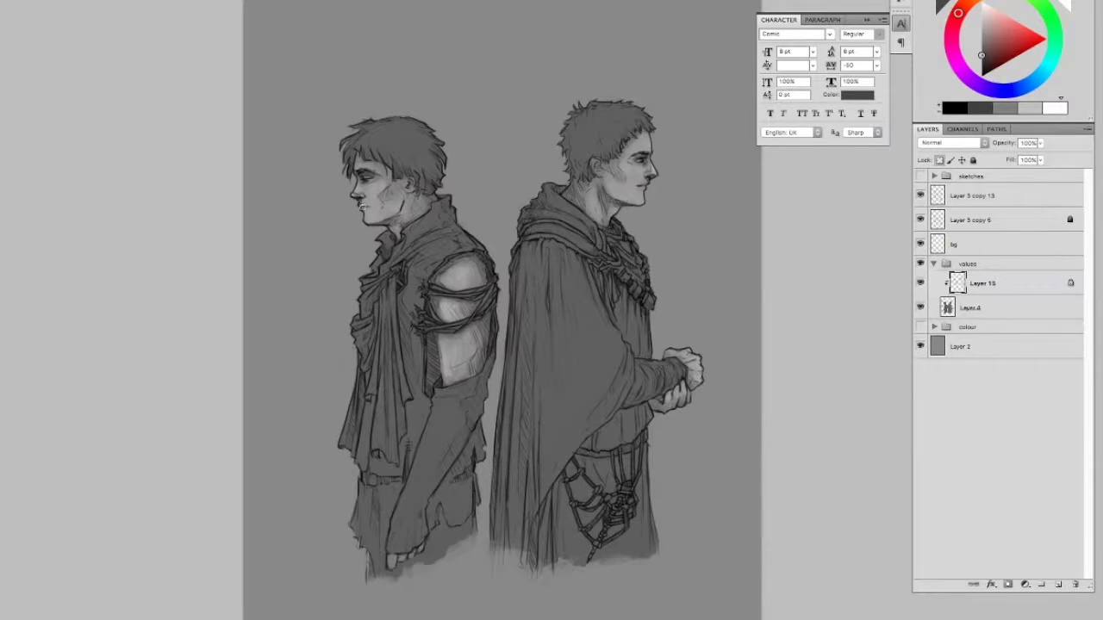
alt+click(355, 159)
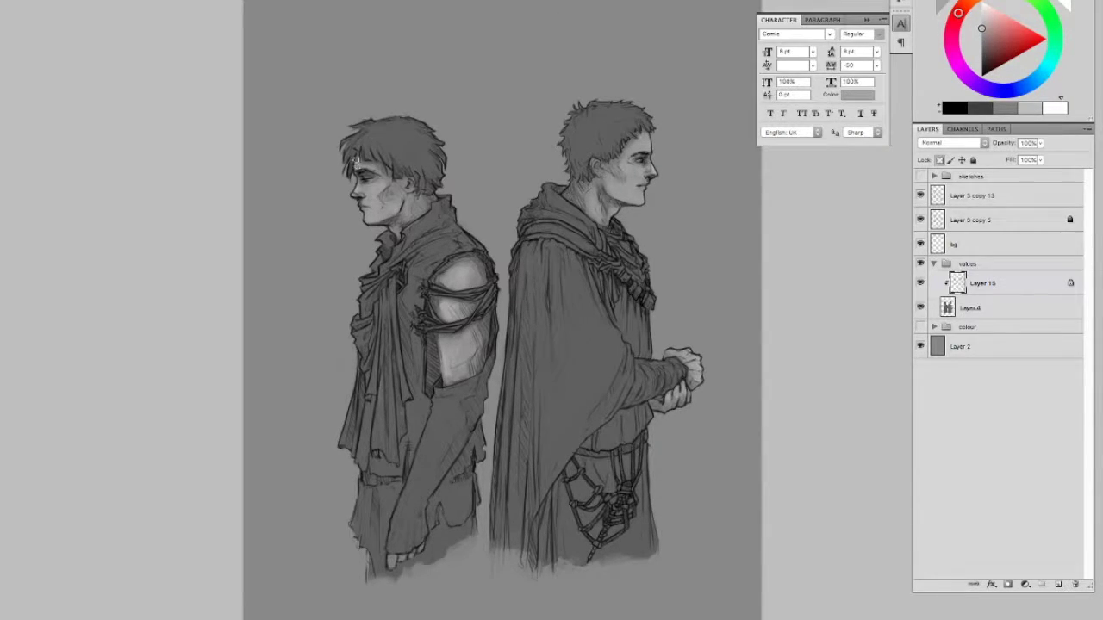
alt+click(355, 161)
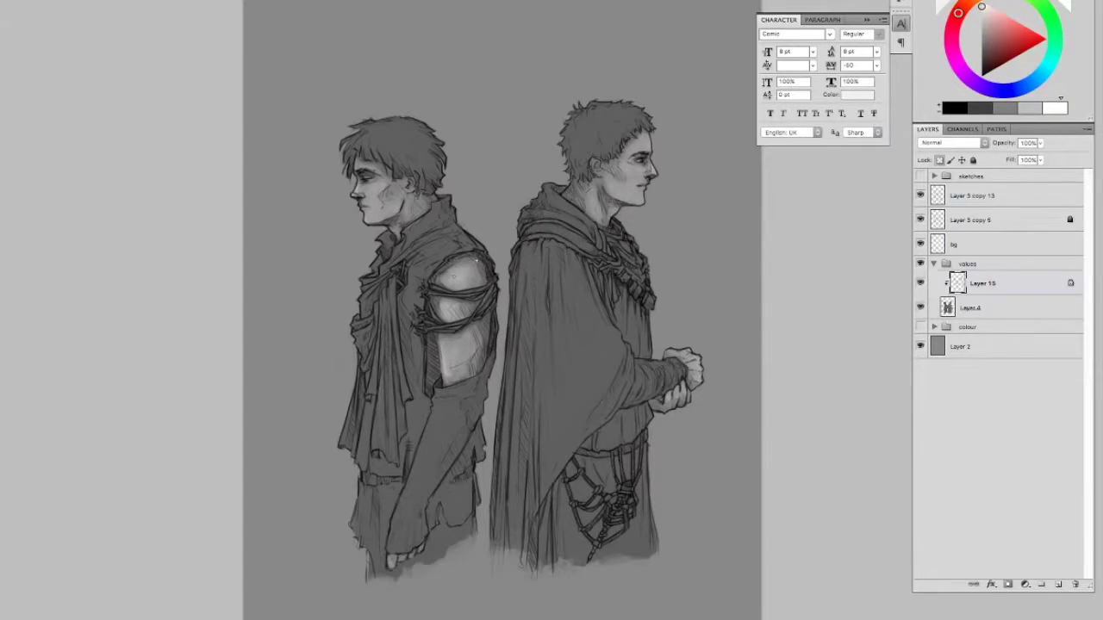
click(377, 183)
drag(651, 131, 651, 148)
Step: Add dark strokes on the left man's sleeve and collar, then darken his hair
click(982, 60)
drag(441, 381, 450, 386)
drag(413, 192, 426, 212)
key(x)
right_click(397, 164)
key(Escape)
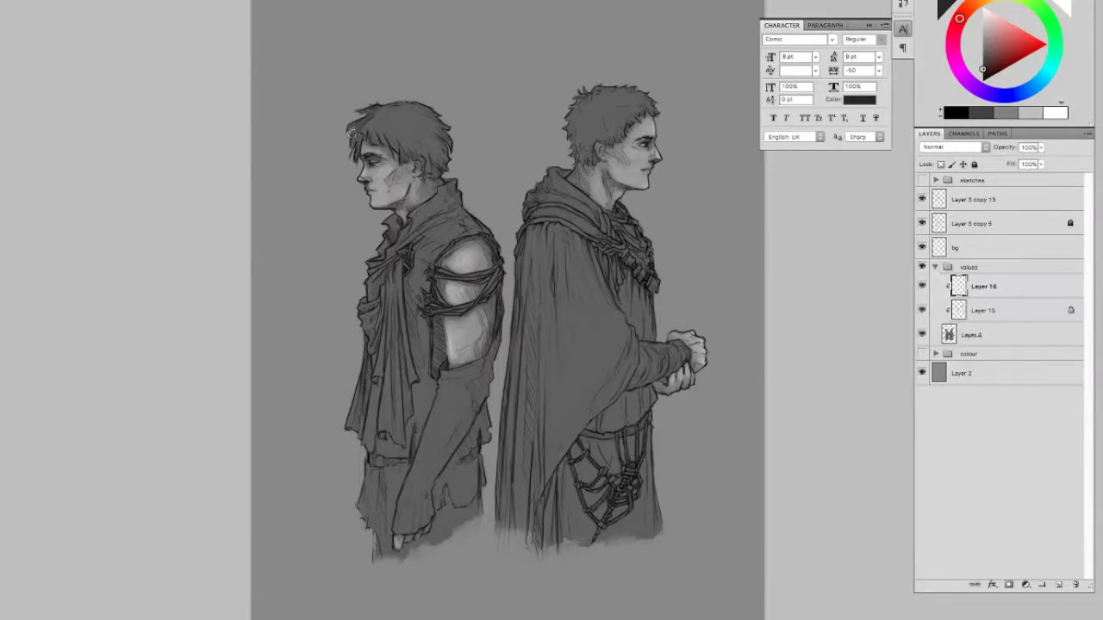
drag(354, 112, 371, 143)
drag(409, 108, 439, 163)
mouse_move(361, 116)
mouse_down()
mouse_move(414, 127)
mouse_move(405, 159)
mouse_move(353, 129)
mouse_move(360, 155)
mouse_up()
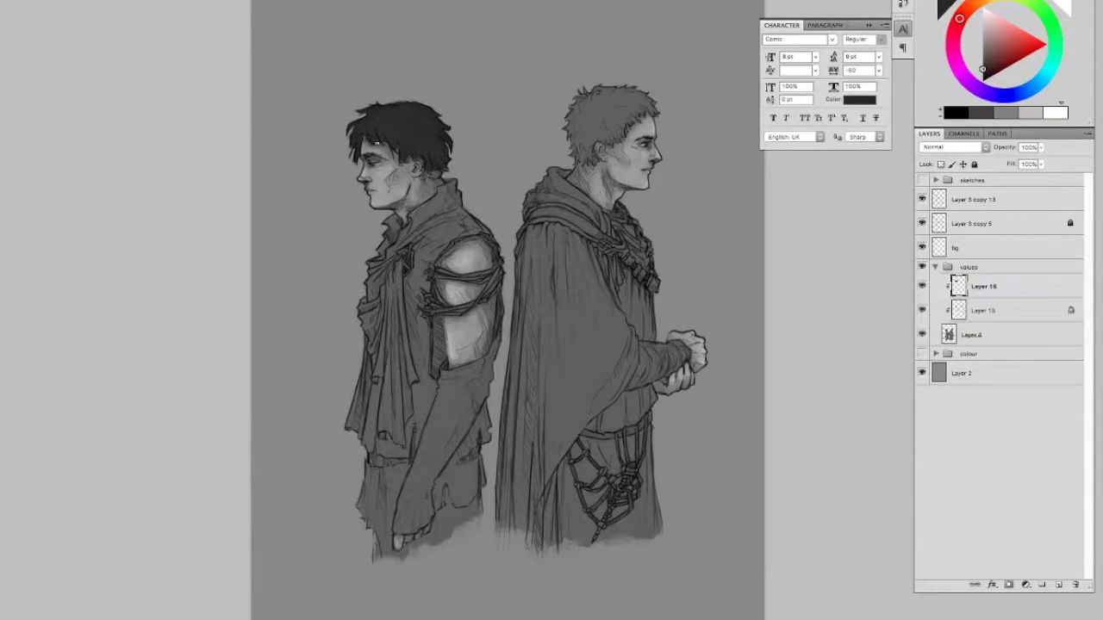
Step: Lock transparency on the hair layer and darken the left man's hair near the ear and crown
drag(424, 169, 447, 172)
key(slash)
alt+click(376, 136)
drag(401, 125, 409, 142)
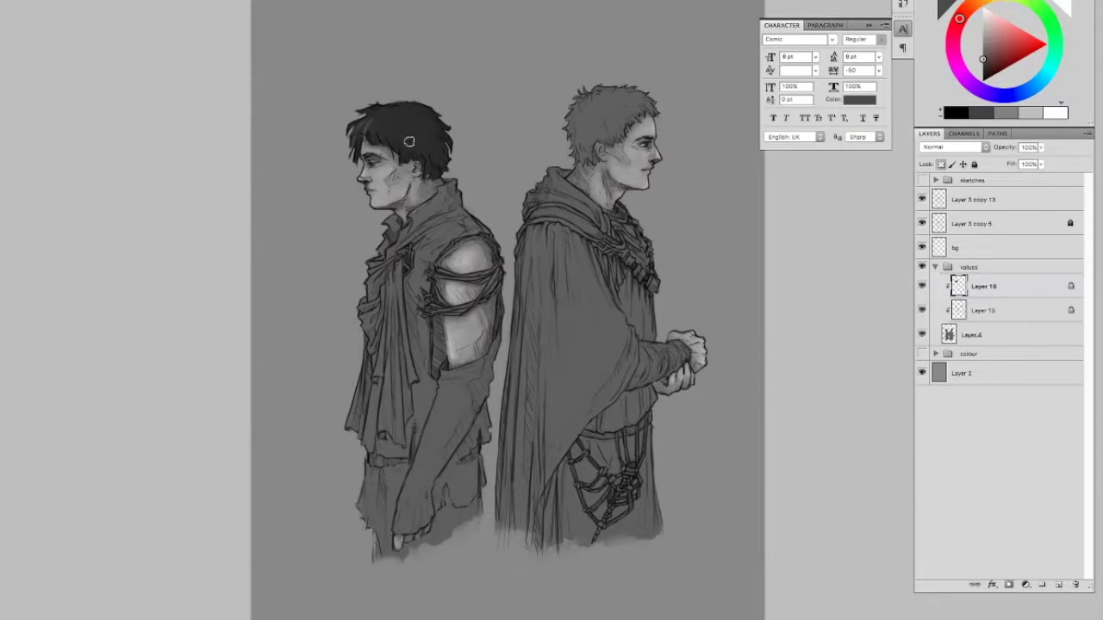
alt+click(435, 145)
alt+click(426, 164)
right_click(423, 138)
key(Escape)
Step: Pick near-black and mid-grey, mirror the canvas to check it, and add clipped Layer 17
alt+click(380, 121)
right_click(380, 129)
key(Escape)
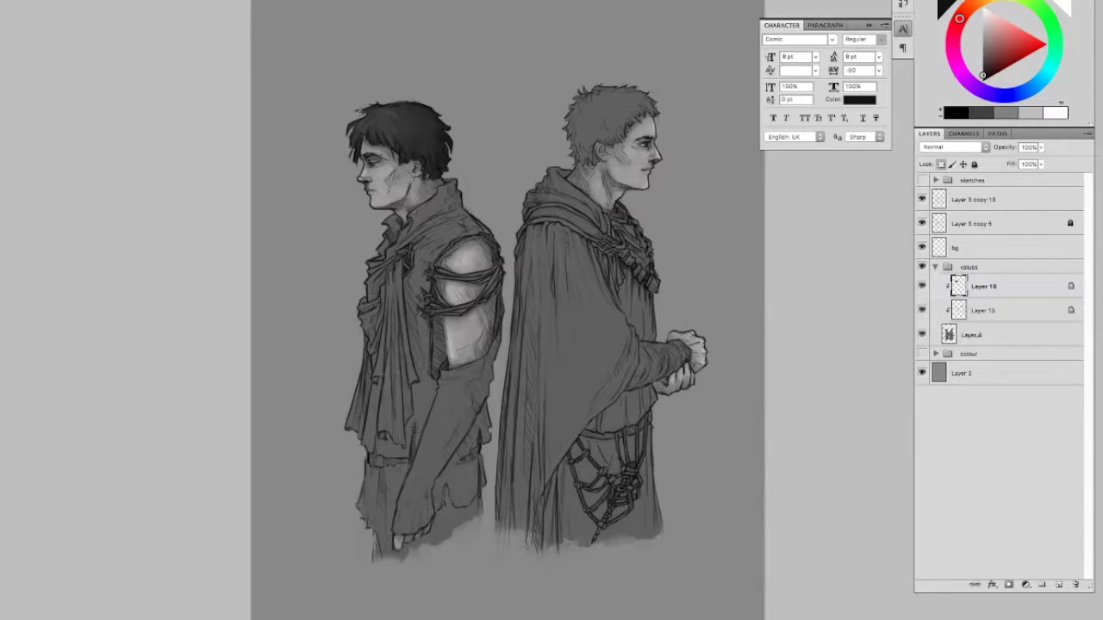
alt+click(399, 82)
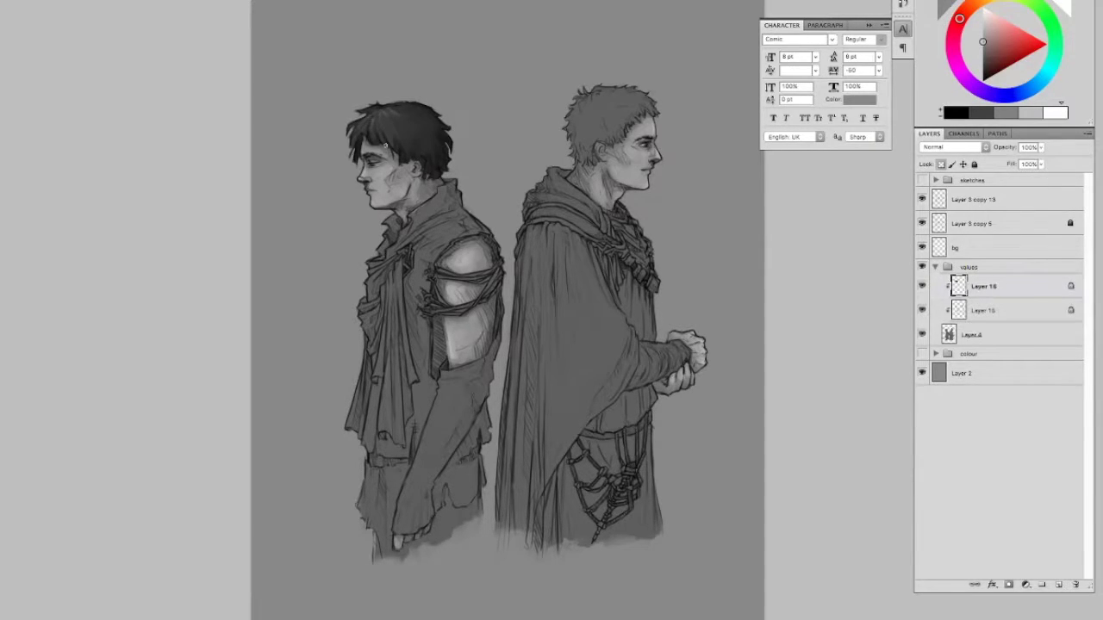
key(ctrl+shift+h)
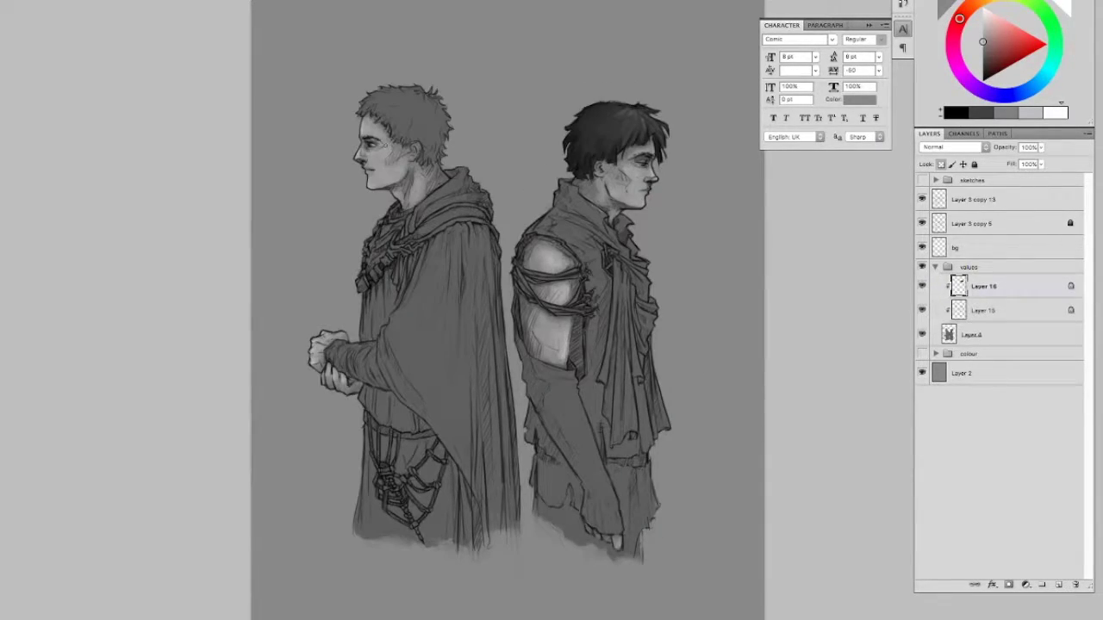
key(ctrl+shift+h)
click(1058, 585)
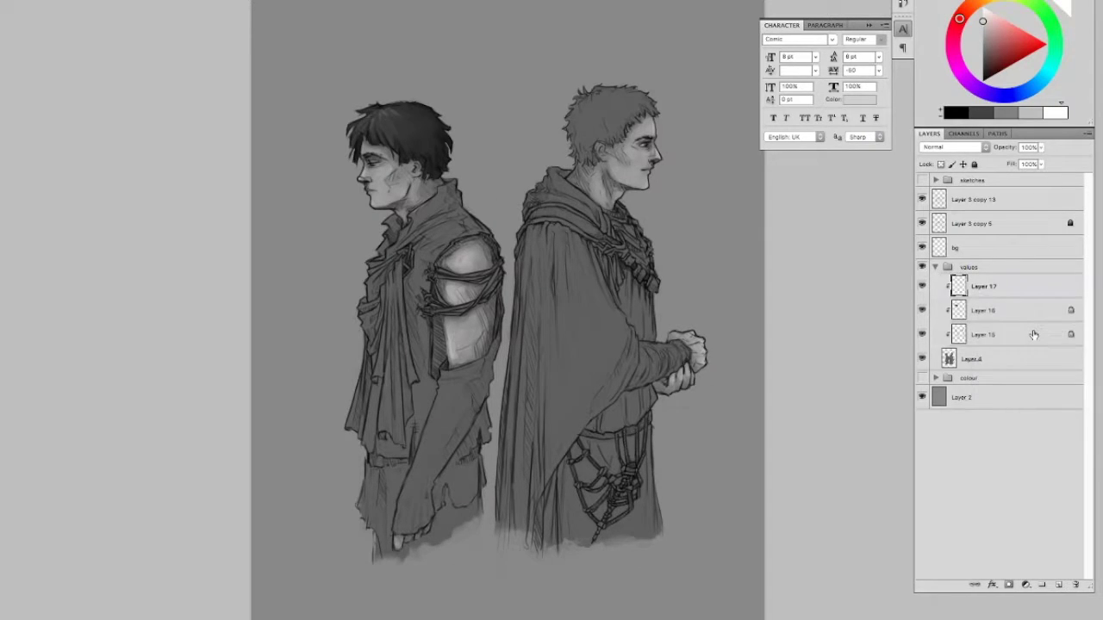
Step: Paint the right man's hair white on Layer 17 and darken one spot in it
mouse_move(629, 90)
mouse_down()
mouse_move(569, 130)
mouse_move(577, 155)
mouse_move(642, 104)
mouse_move(582, 159)
mouse_move(591, 166)
mouse_move(573, 162)
mouse_move(657, 112)
mouse_move(603, 149)
mouse_up()
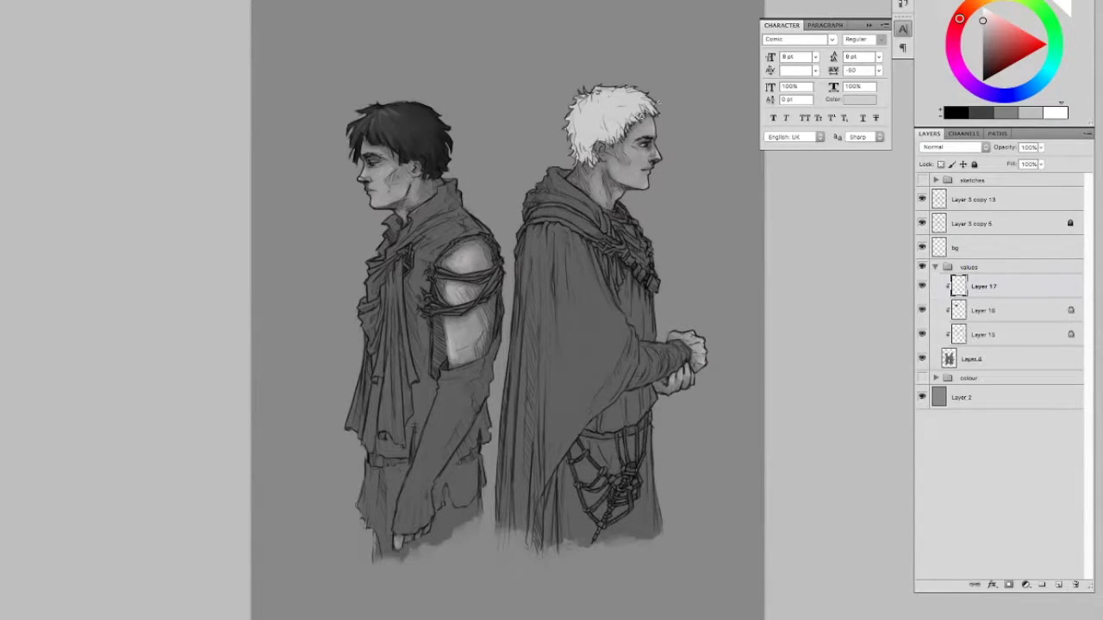
mouse_move(641, 112)
mouse_down()
mouse_move(650, 119)
mouse_move(608, 148)
mouse_up()
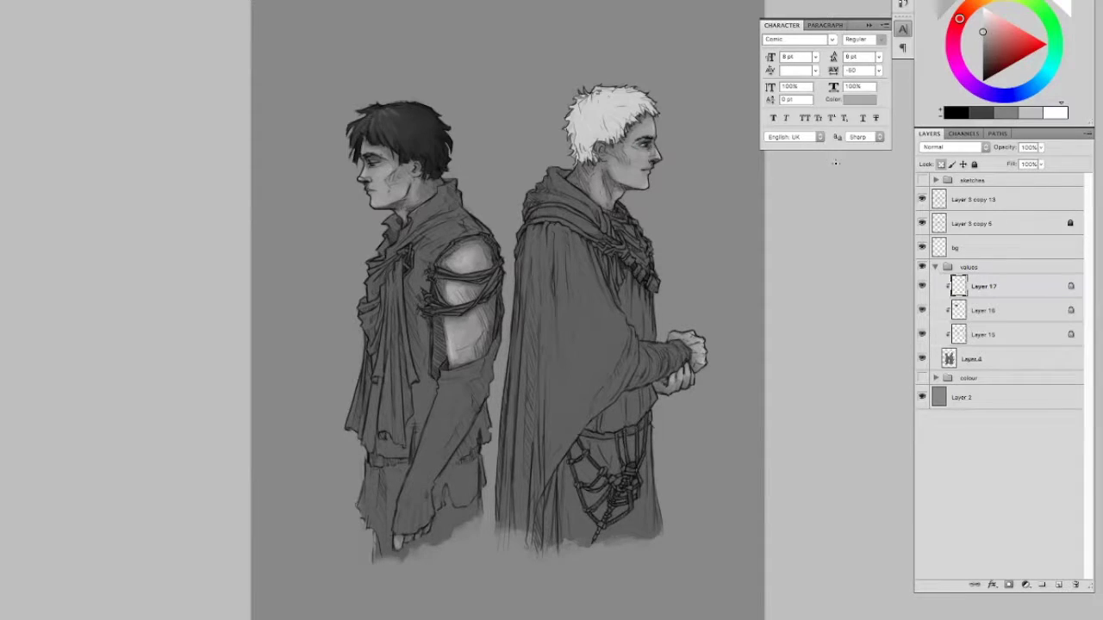
key(ctrl+shift+h)
right_click(651, 219)
key(Escape)
Step: On the mirrored canvas, add dark grey strands through the white hair
mouse_move(419, 112)
mouse_down()
mouse_move(445, 136)
mouse_move(441, 160)
mouse_up()
mouse_move(393, 94)
mouse_down()
mouse_move(422, 129)
mouse_move(429, 108)
mouse_move(438, 160)
mouse_up()
alt+click(426, 96)
drag(414, 122, 439, 127)
alt+click(422, 97)
alt+click(425, 124)
key(h)
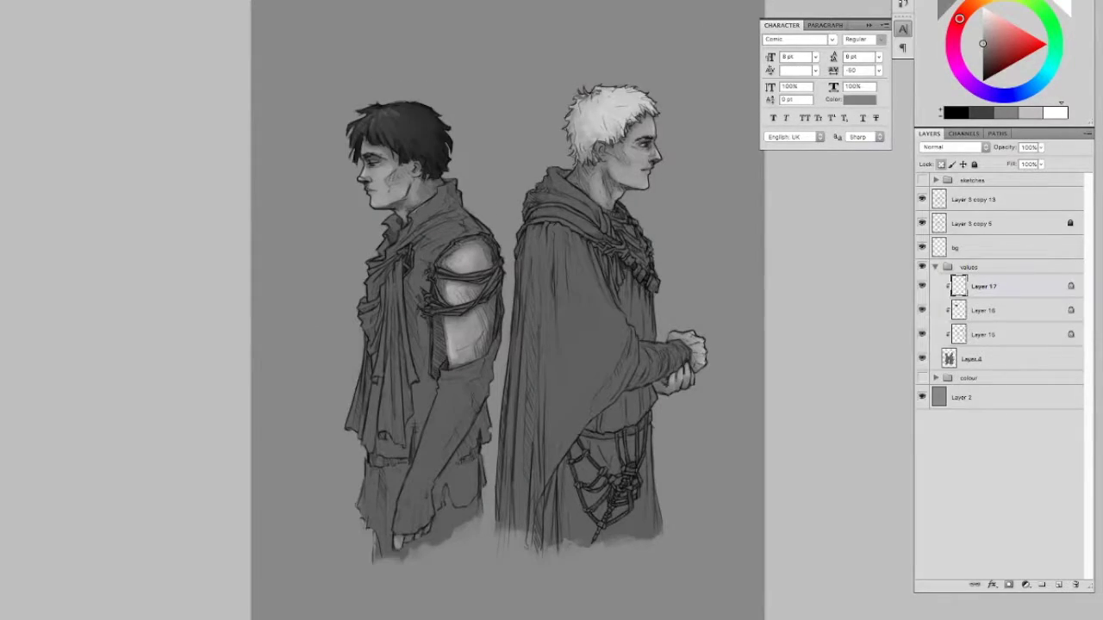
Step: Refine the hair strands with darker and near-white greys, then return the canvas to normal
alt+click(578, 127)
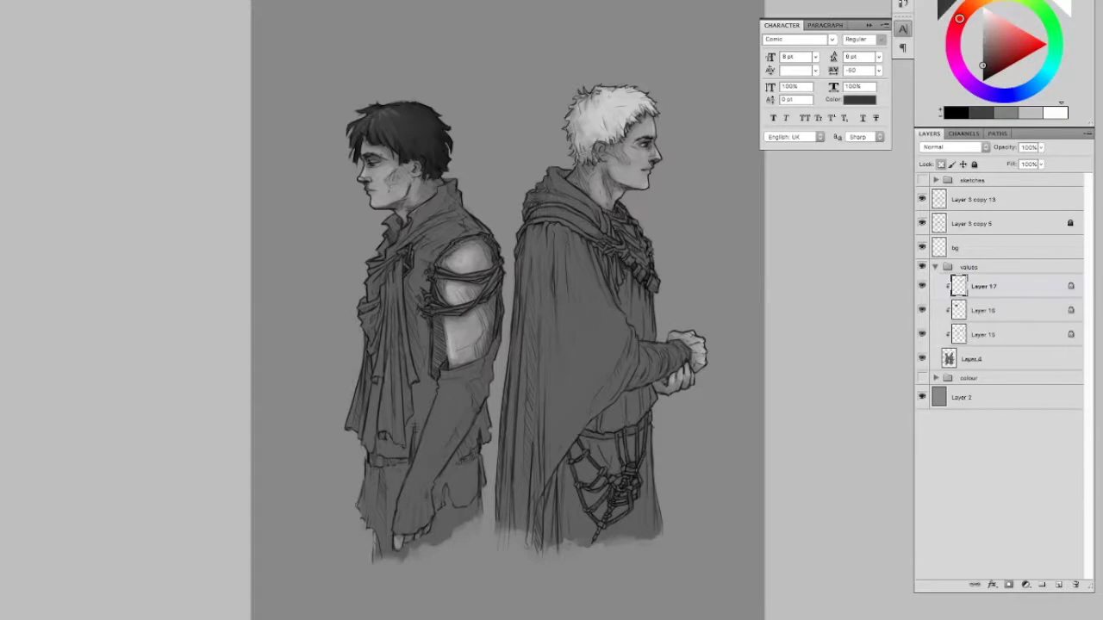
alt+click(613, 108)
alt+click(613, 107)
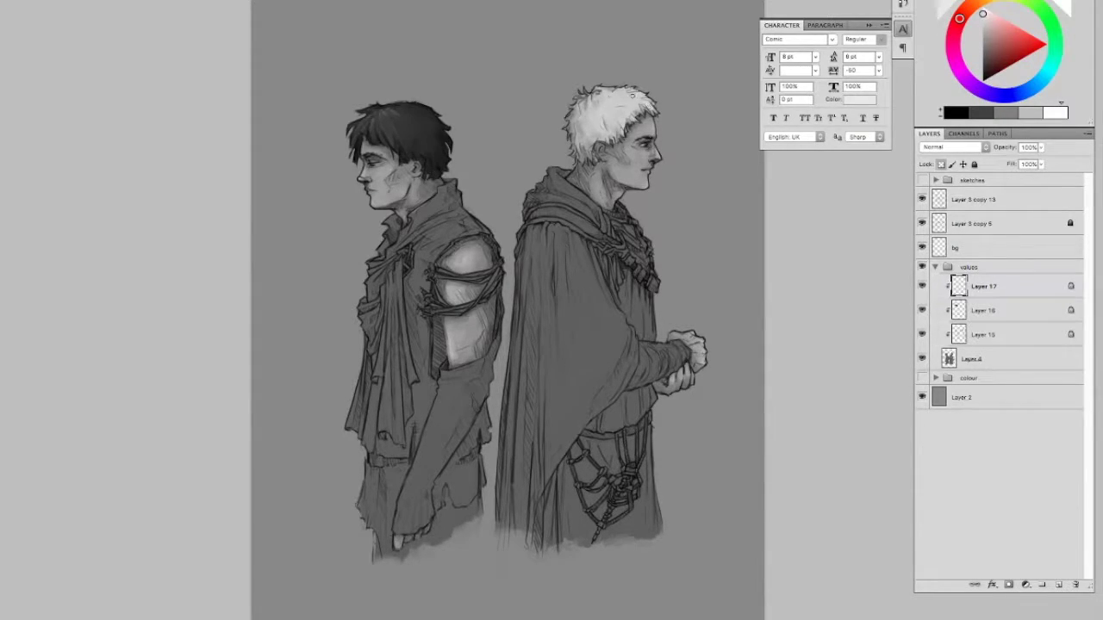
key(h)
alt+click(415, 109)
right_click(422, 111)
key(Escape)
mouse_move(417, 124)
mouse_down()
mouse_move(431, 96)
mouse_move(379, 93)
mouse_move(397, 119)
mouse_up()
alt+click(401, 110)
key(h)
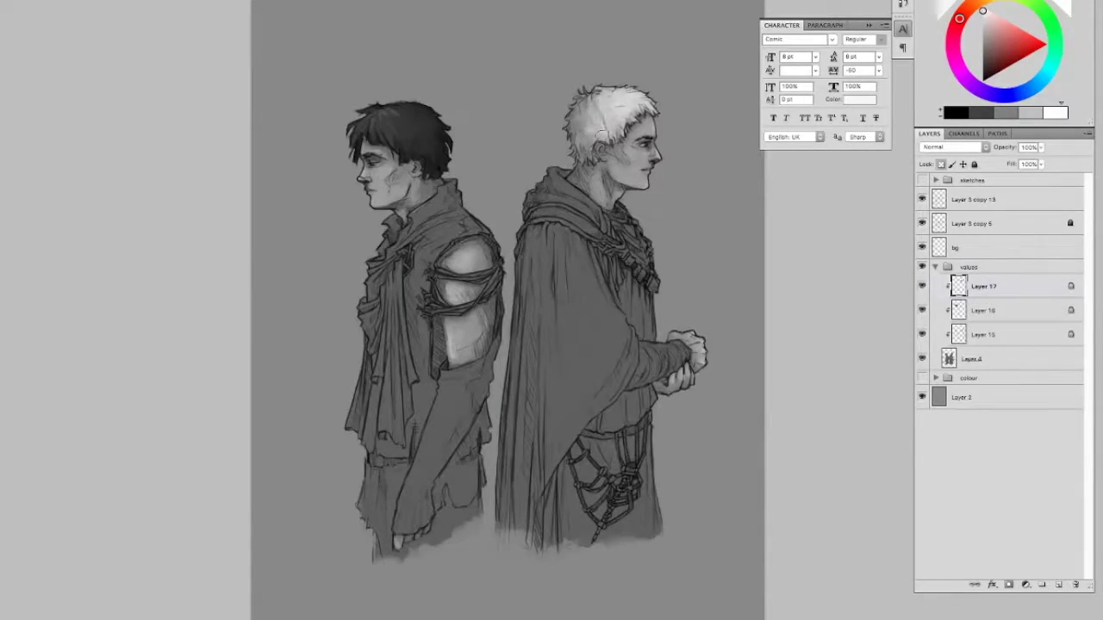
Step: Brighten the right man's face and hair on Layer 15, then add Layer 18
key(Tab)
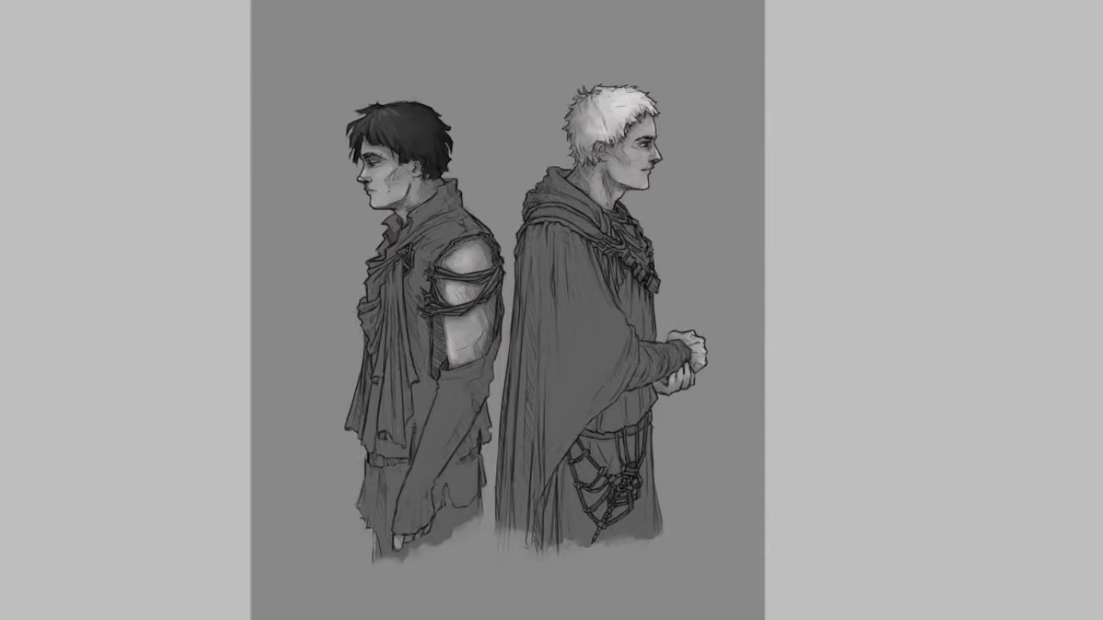
key(Tab)
alt+click(642, 125)
key(alt+[)
key(alt+[)
drag(638, 153, 615, 205)
alt+click(646, 183)
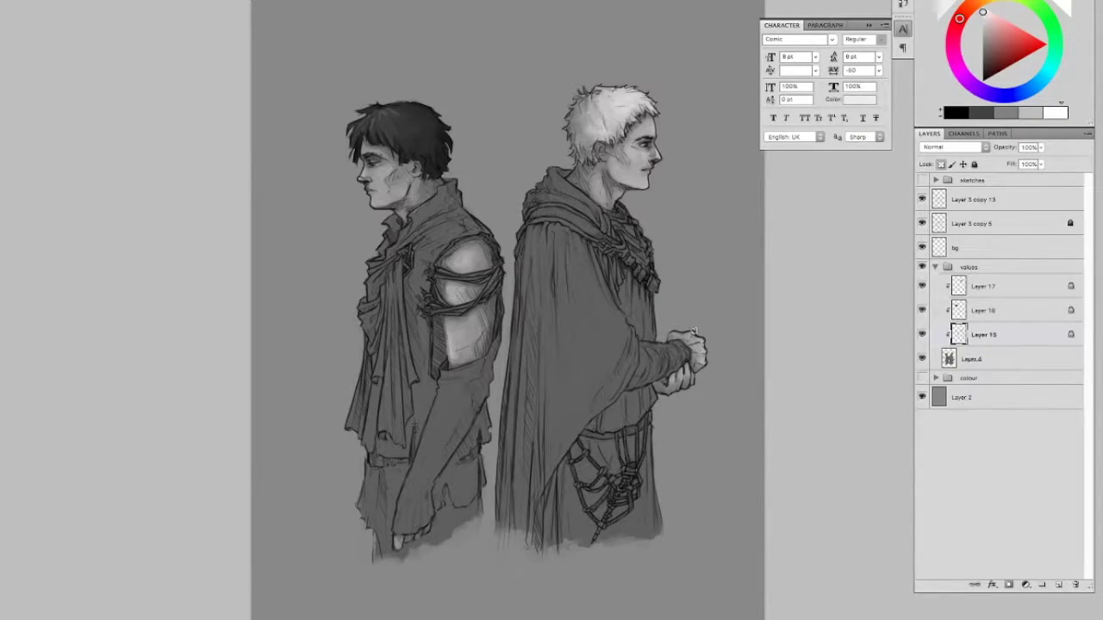
click(1058, 584)
Step: Clip the new Layer 18 to the layers below
right_click(984, 286)
click(935, 423)
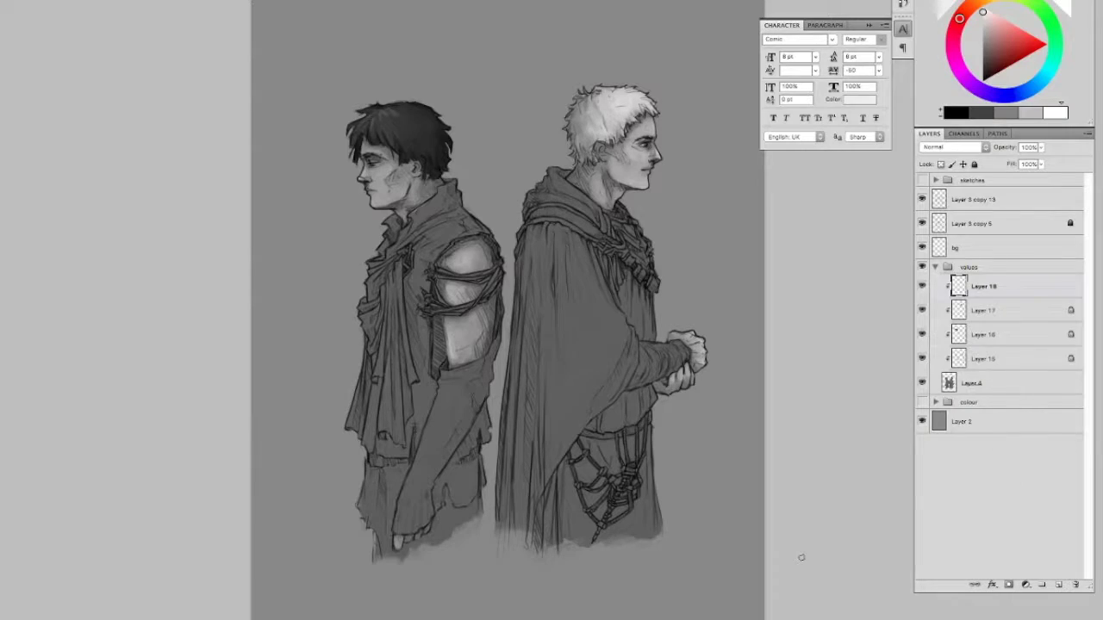
key(Tab)
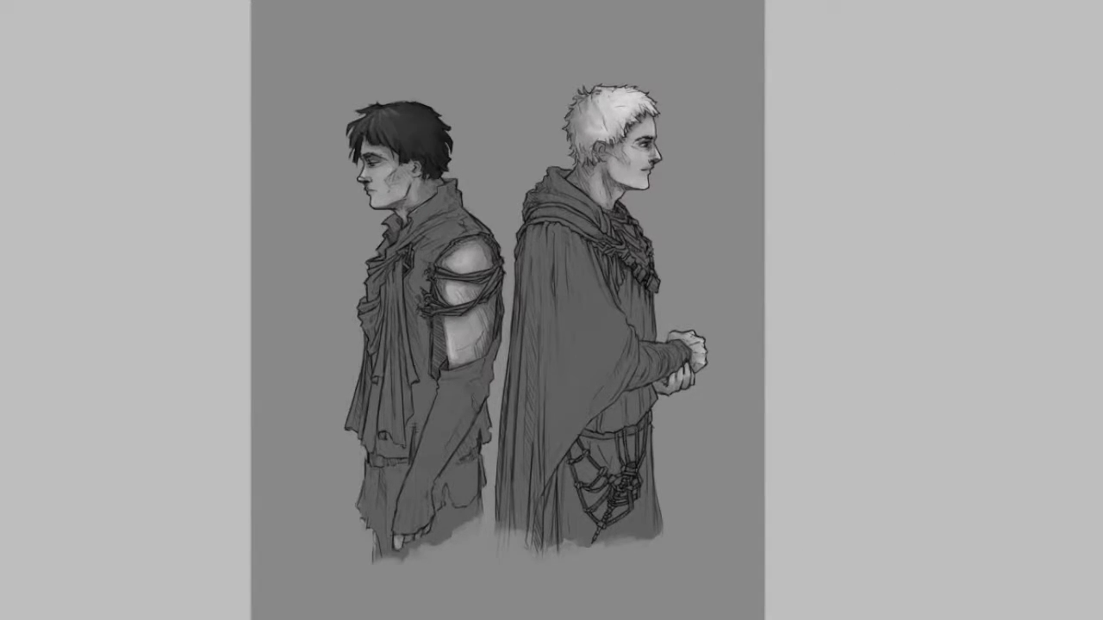
key(Tab)
Step: Darken the left man's collar, shoulder, vest edge, forearm and draped vest
mouse_move(450, 193)
mouse_down()
mouse_move(367, 263)
mouse_move(423, 229)
mouse_move(420, 285)
mouse_move(423, 237)
mouse_move(461, 205)
mouse_move(491, 243)
mouse_move(500, 317)
mouse_up()
mouse_move(502, 276)
mouse_down()
mouse_move(498, 350)
mouse_move(439, 398)
mouse_move(490, 453)
mouse_move(448, 465)
mouse_move(433, 430)
mouse_move(398, 530)
mouse_up()
drag(426, 487, 405, 526)
drag(431, 375, 380, 457)
mouse_move(379, 378)
mouse_down()
mouse_move(365, 445)
mouse_move(373, 354)
mouse_up()
mouse_move(420, 272)
mouse_down()
mouse_move(409, 307)
mouse_move(418, 307)
mouse_move(419, 379)
mouse_up()
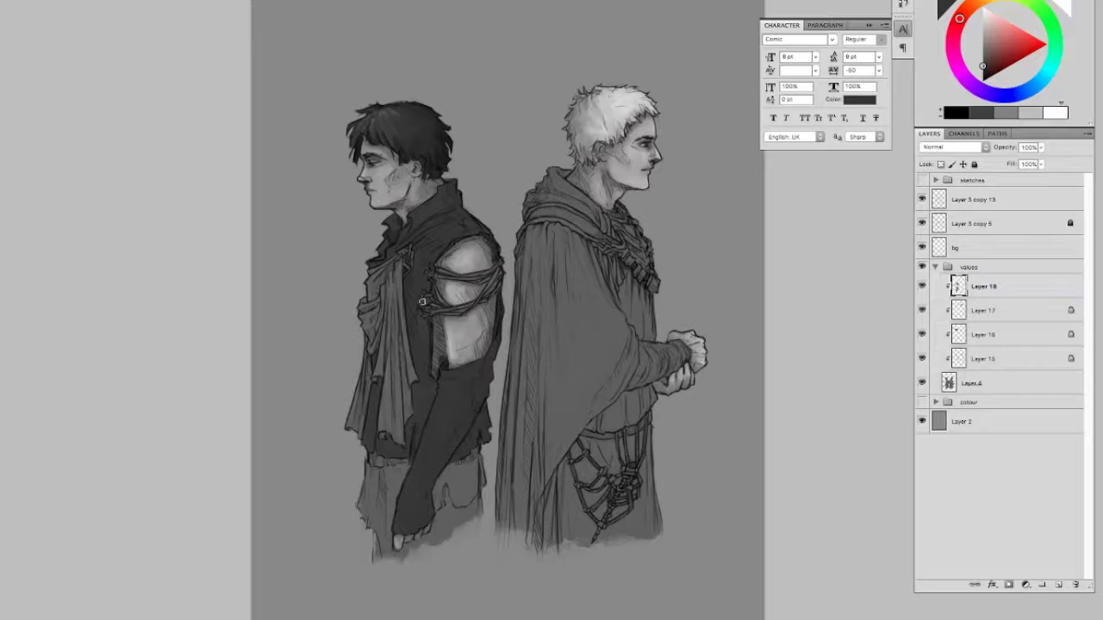
mouse_move(429, 316)
mouse_down()
mouse_move(443, 356)
mouse_move(434, 382)
mouse_up()
Step: Lock transparency on Layer 18 and add small sampled-grey strokes around the dark collar
alt+click(593, 399)
click(1009, 291)
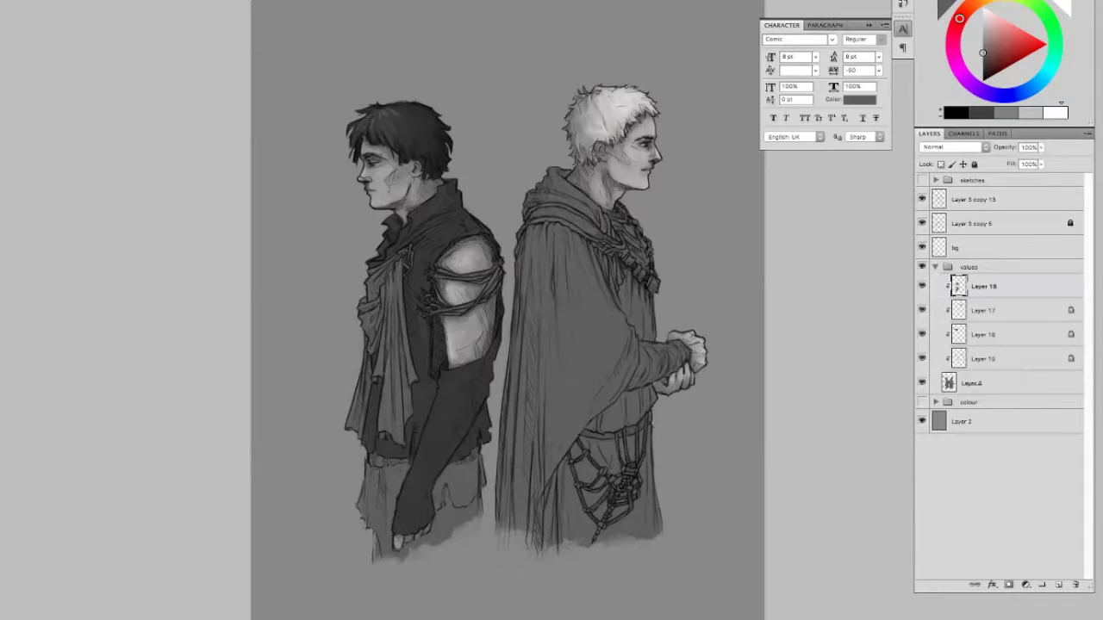
key(Tab)
key(Tab)
right_click(535, 211)
key(Return)
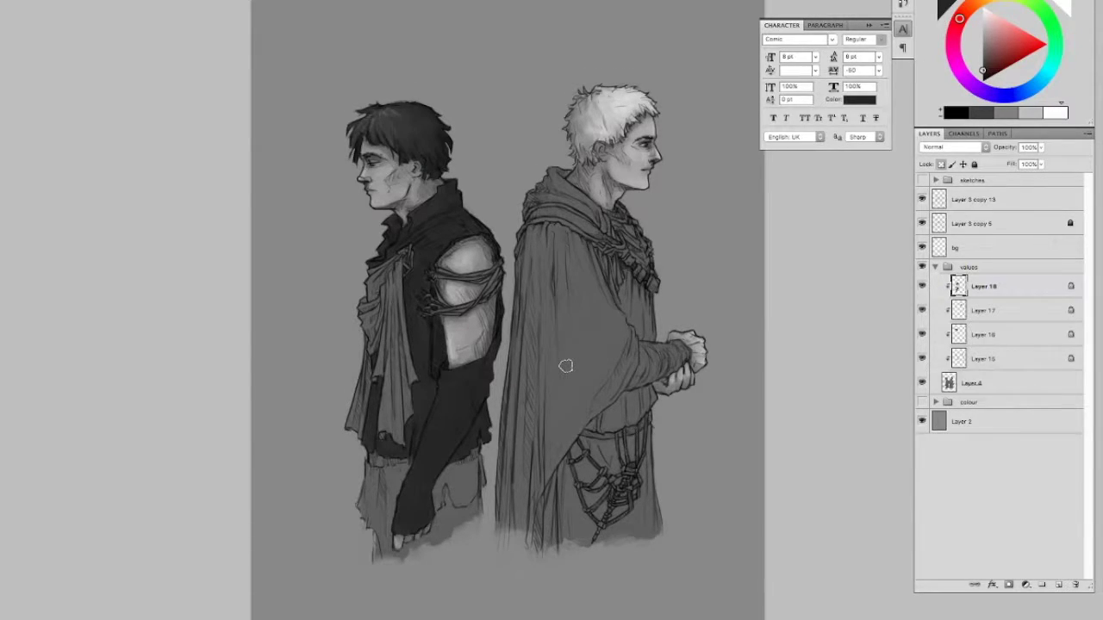
click(940, 163)
alt+click(419, 349)
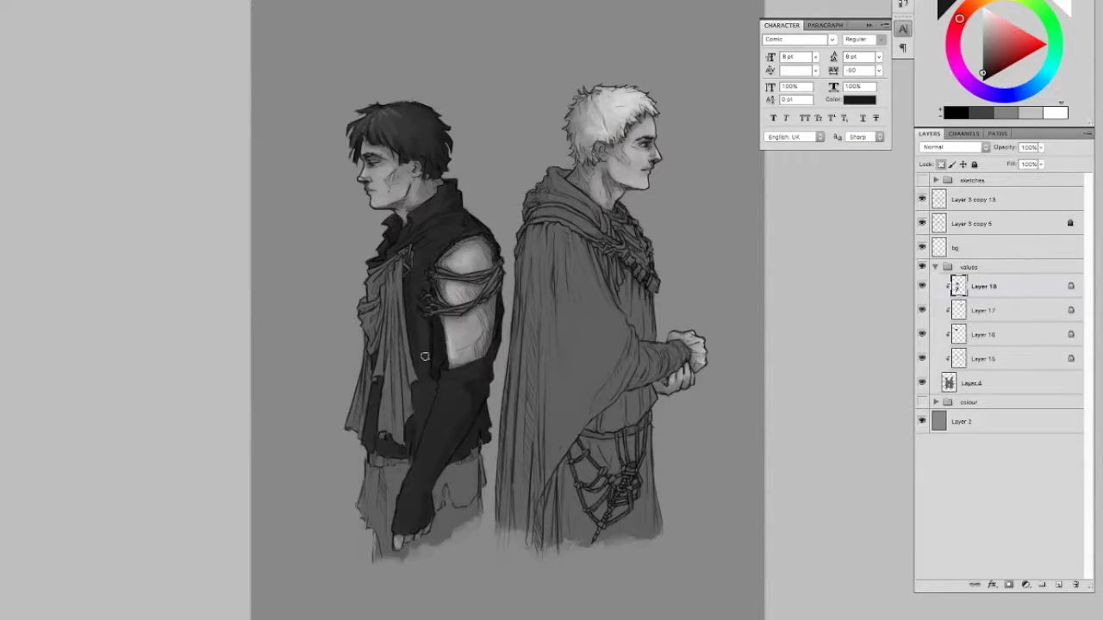
alt+click(417, 413)
alt+click(430, 214)
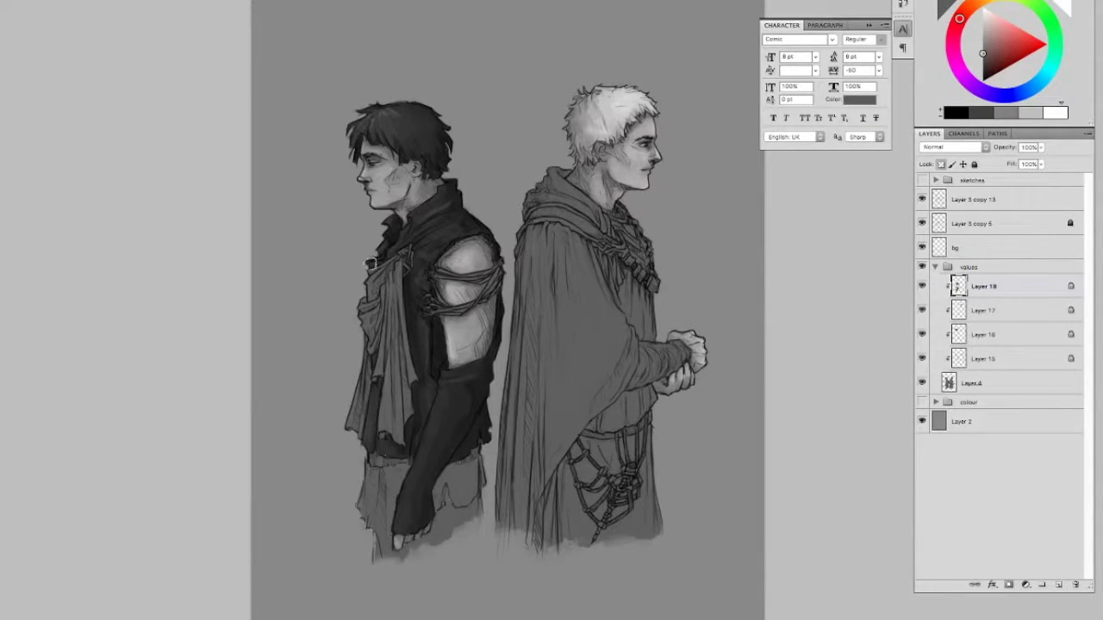
alt+click(405, 232)
mouse_move(445, 184)
mouse_down()
mouse_move(446, 201)
mouse_move(466, 202)
mouse_up()
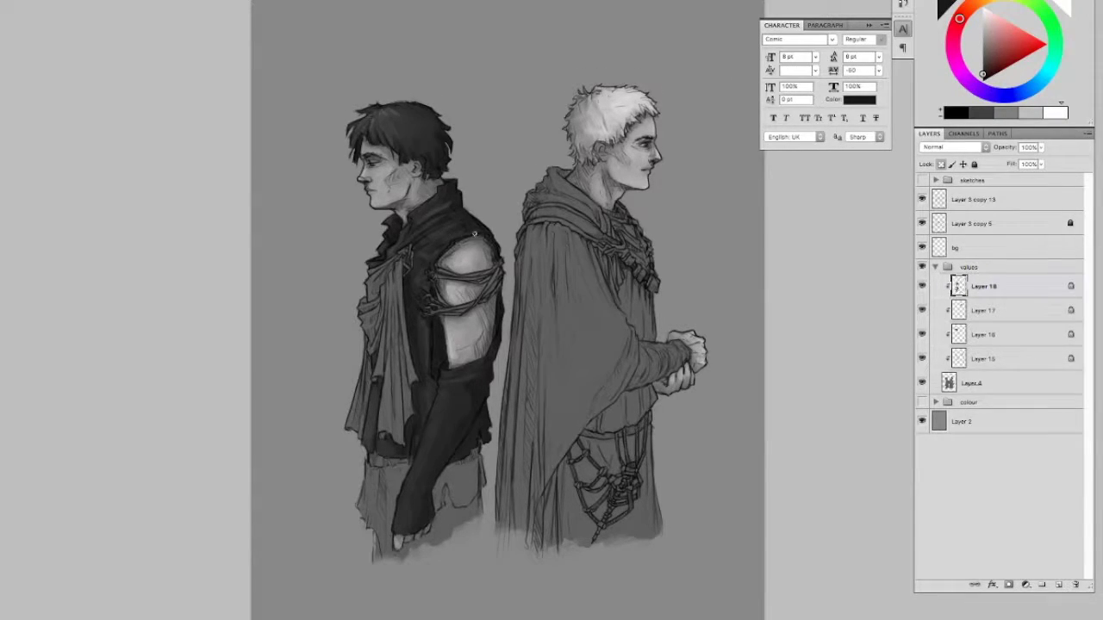
Step: Unlock transparency and paint a dark line along the left man's inner arm
key(slash)
drag(445, 324, 447, 357)
alt+click(420, 431)
alt+click(384, 245)
right_click(440, 379)
click(434, 420)
alt+click(436, 433)
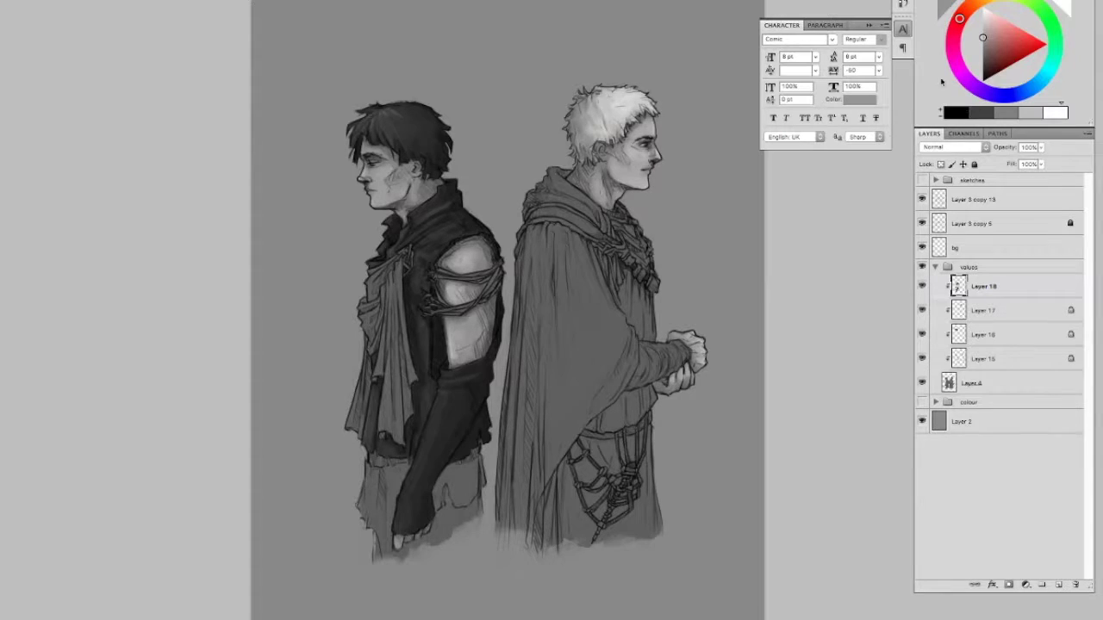
alt+click(479, 270)
Step: Repaint the forearm shading in dark grey and near-black, then add Layer 19
click(983, 48)
drag(442, 425, 415, 500)
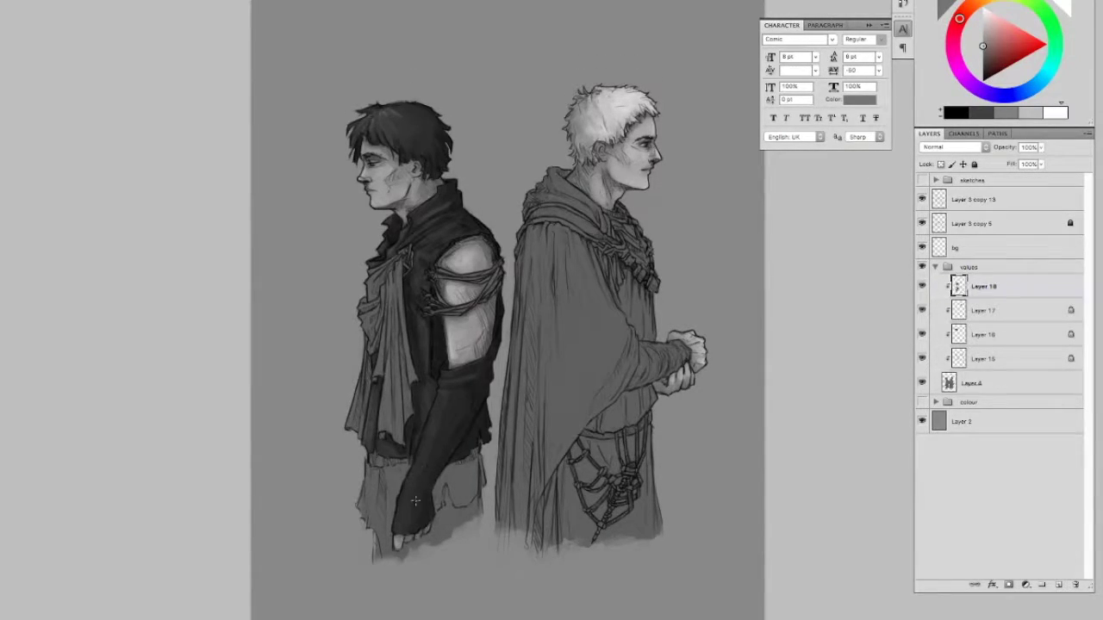
alt+click(438, 388)
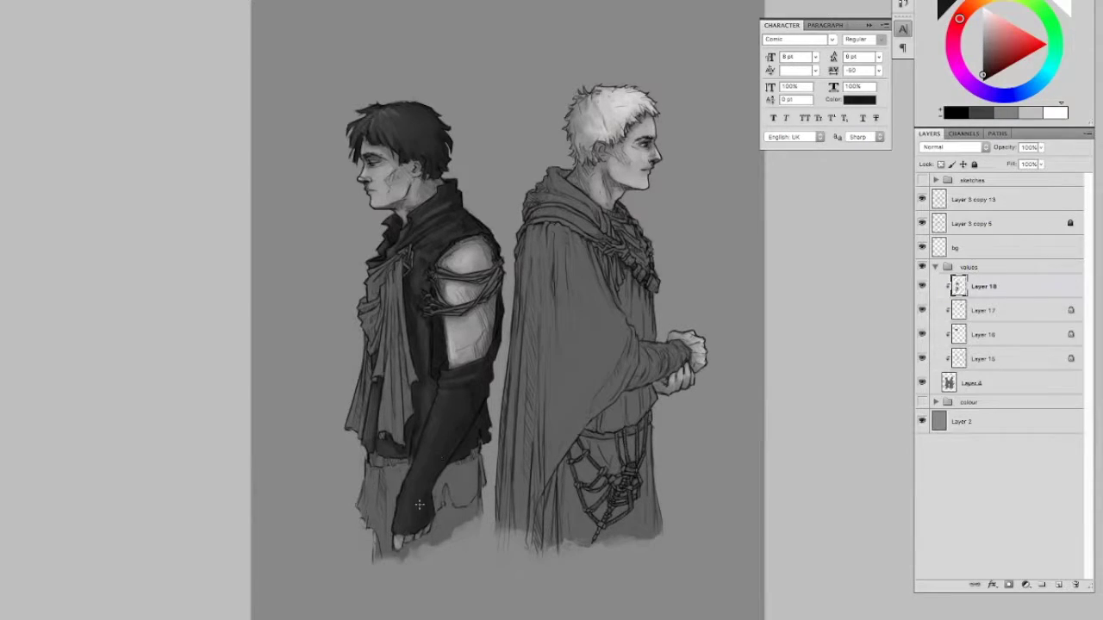
drag(432, 402, 421, 416)
key(ctrl+alt+shift+n)
right_click(1000, 286)
Step: Clip Layer 19 and paint light grey strokes down the scarf on the left man's chest
click(940, 423)
drag(1007, 34, 983, 31)
right_click(395, 287)
drag(392, 258, 412, 401)
drag(400, 345, 388, 431)
mouse_move(383, 392)
mouse_down()
mouse_move(380, 440)
mouse_move(398, 441)
mouse_up()
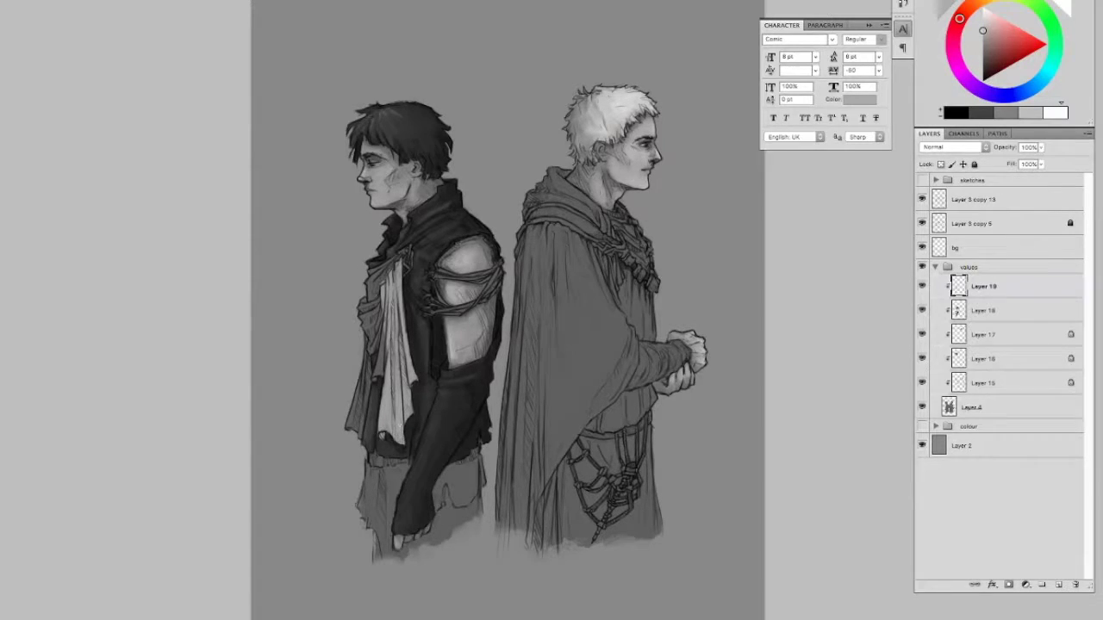
Step: Brighten the scarf's left edge and upper part toward the collar with more pale grey strokes
mouse_move(384, 324)
mouse_down()
mouse_move(358, 439)
mouse_move(371, 353)
mouse_up()
drag(379, 293, 362, 328)
mouse_move(388, 264)
mouse_down()
mouse_move(368, 302)
mouse_move(377, 285)
mouse_up()
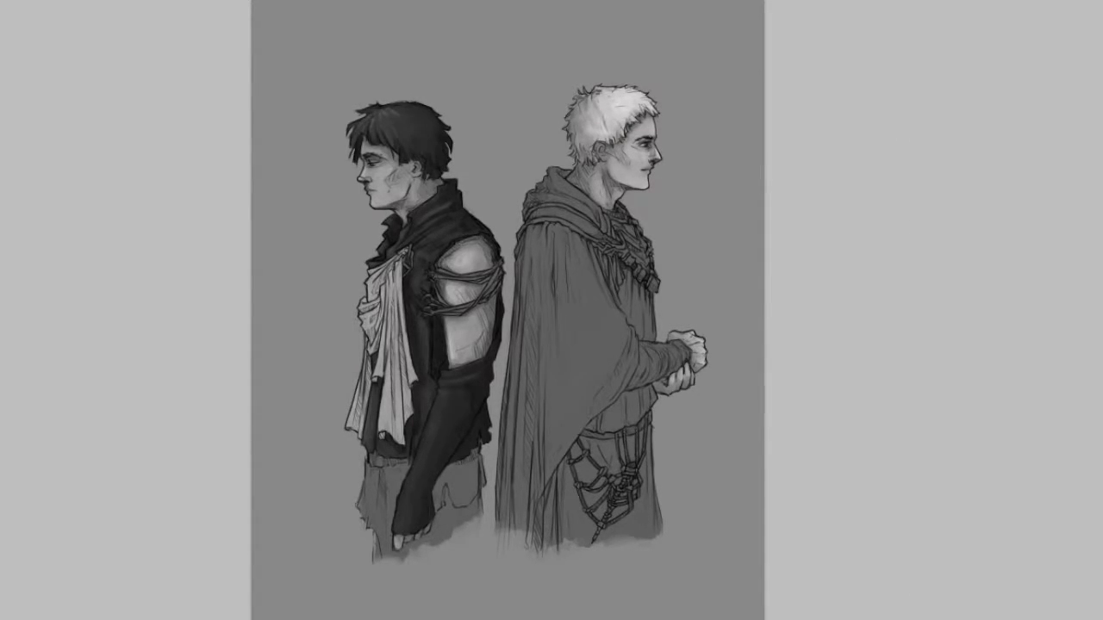
right_click(442, 210)
key(Return)
drag(398, 406, 387, 440)
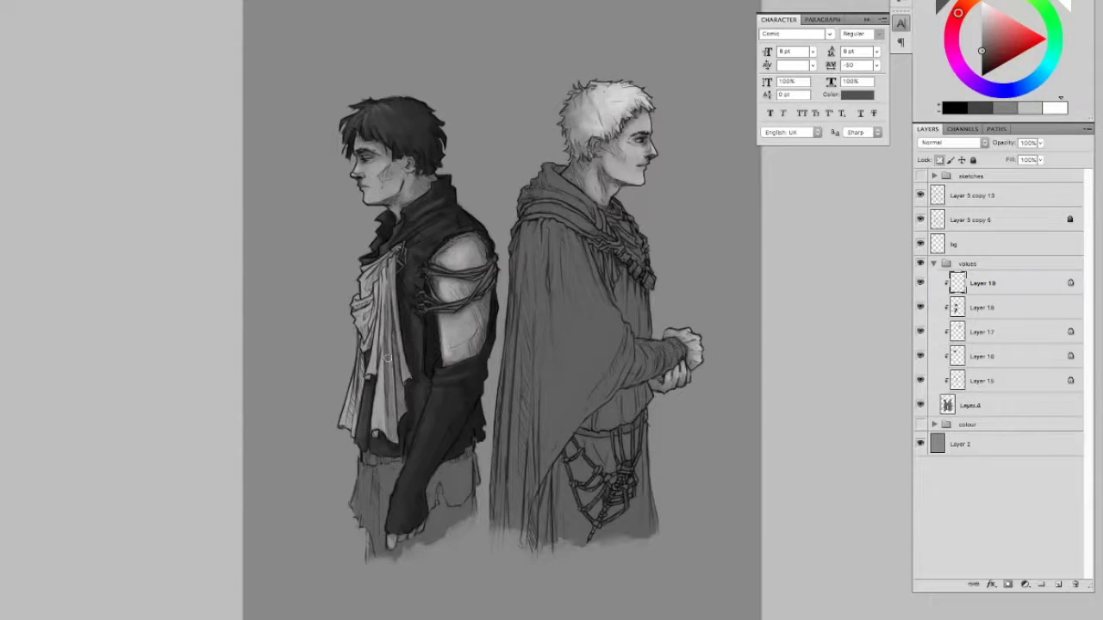
drag(362, 367, 348, 432)
drag(372, 318, 360, 350)
drag(385, 264, 360, 298)
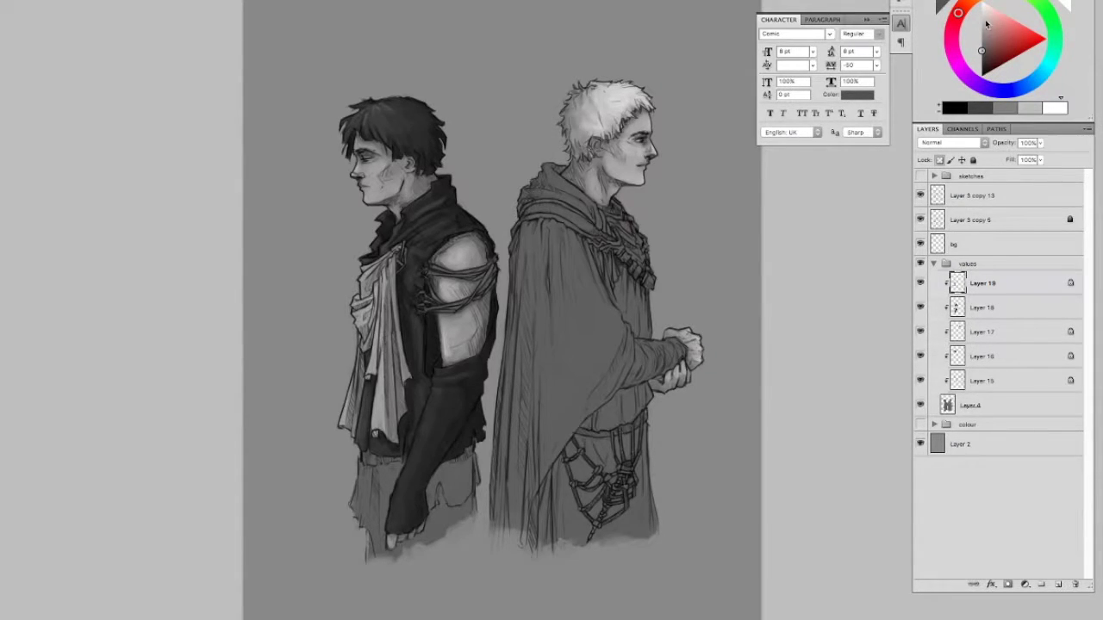
drag(987, 28, 982, 9)
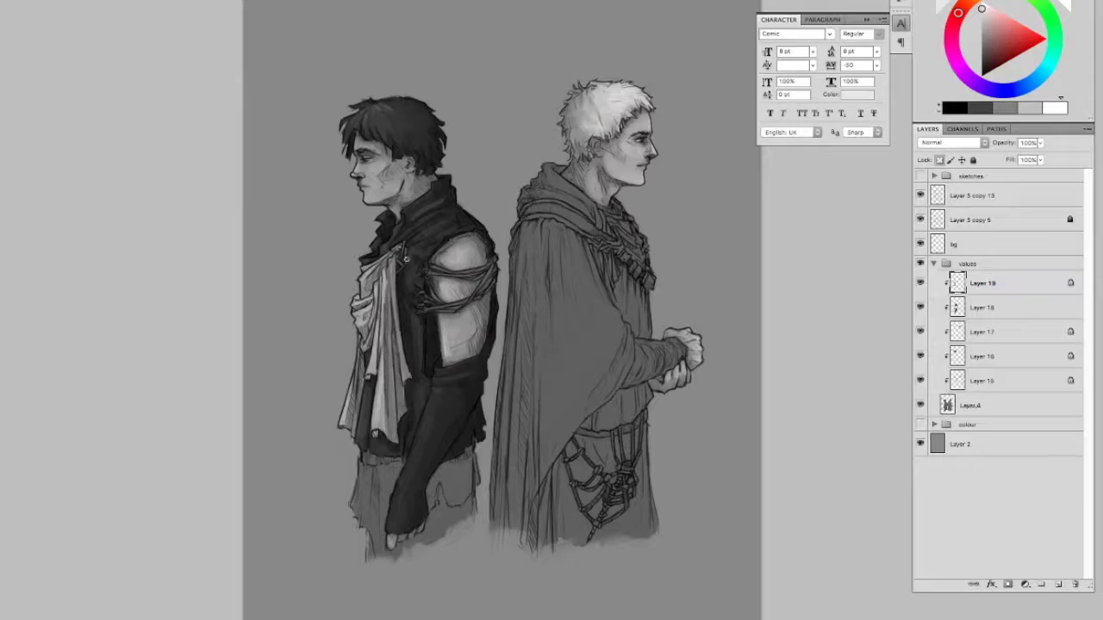
key(ctrl+shift+alt+n)
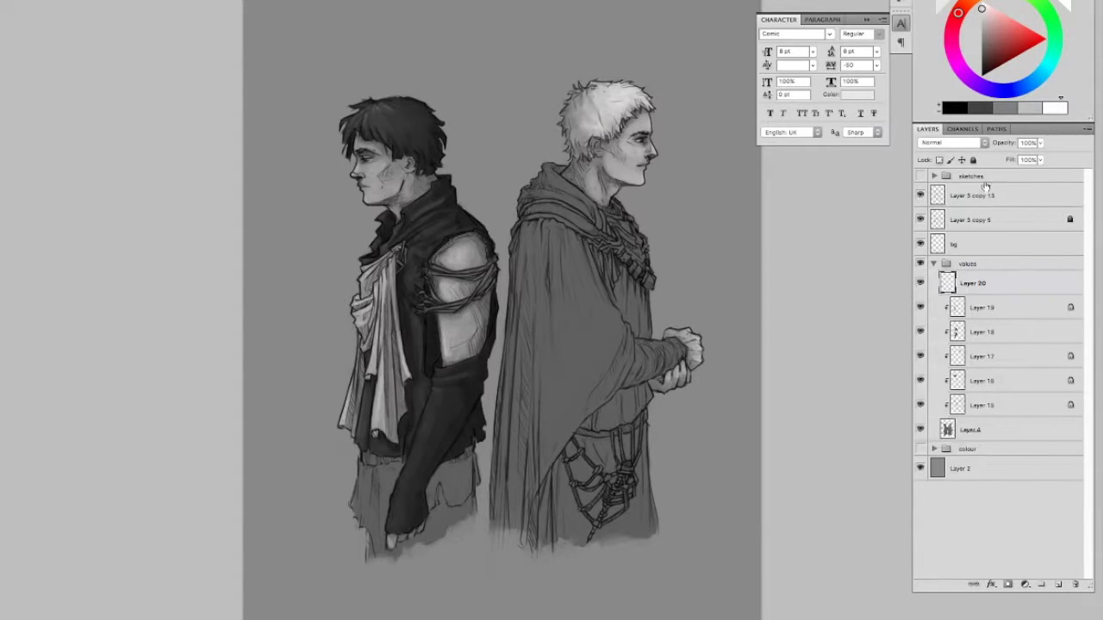
Step: Paint dark grey shading on the left figure's shoulder on Layer 20
click(982, 53)
right_click(476, 297)
key(Return)
alt+click(485, 281)
mouse_move(492, 271)
mouse_down()
mouse_move(476, 298)
mouse_move(454, 279)
mouse_move(466, 268)
mouse_up()
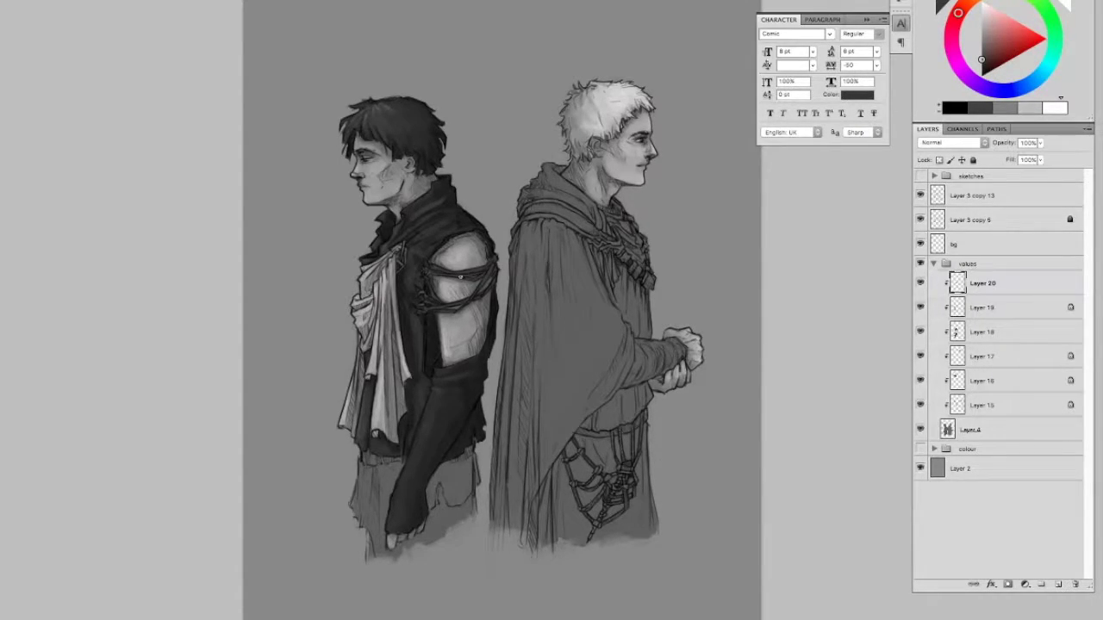
alt+click(483, 277)
drag(491, 267, 472, 289)
key(/)
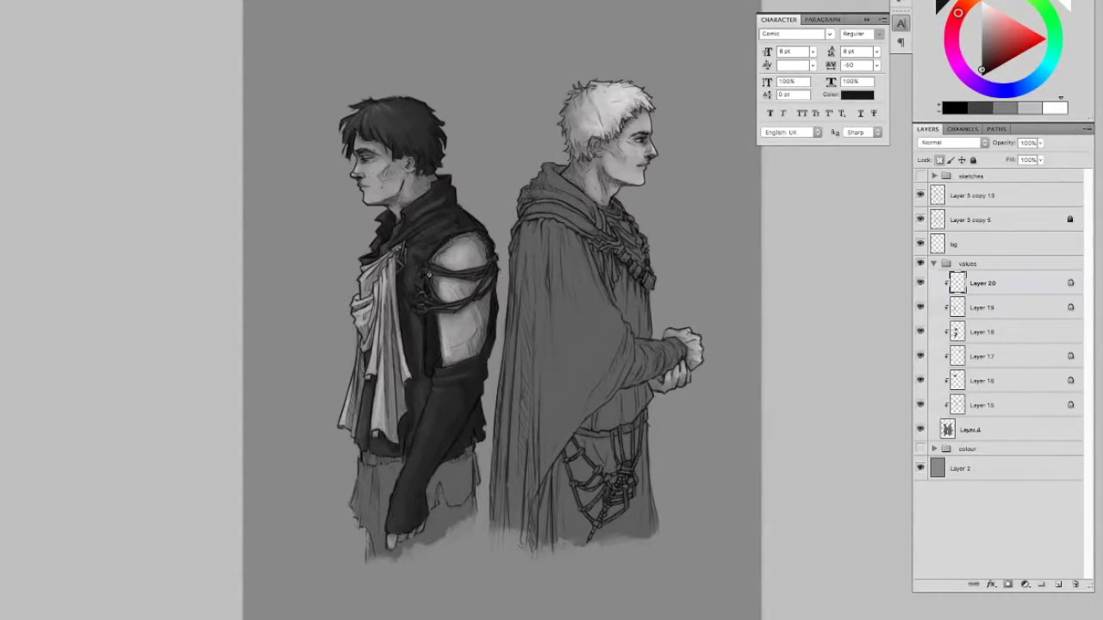
alt+click(463, 273)
key(/)
drag(981, 57, 957, 78)
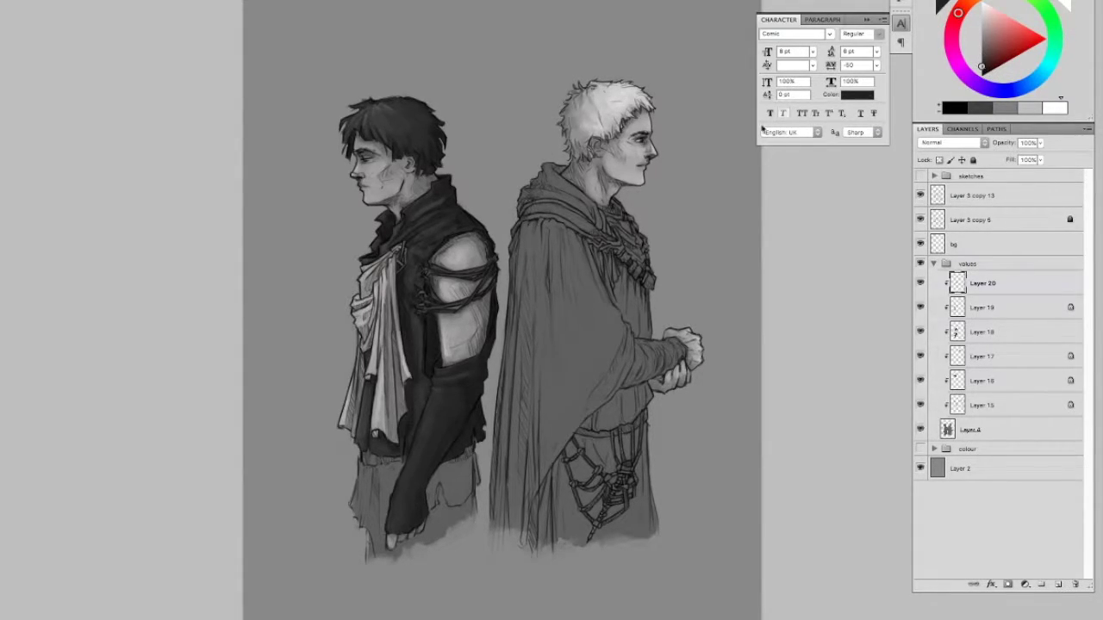
Step: Add empty Layer 21 and adjust background Layer 2's lightness through Hue/Saturation
click(1058, 585)
key(x)
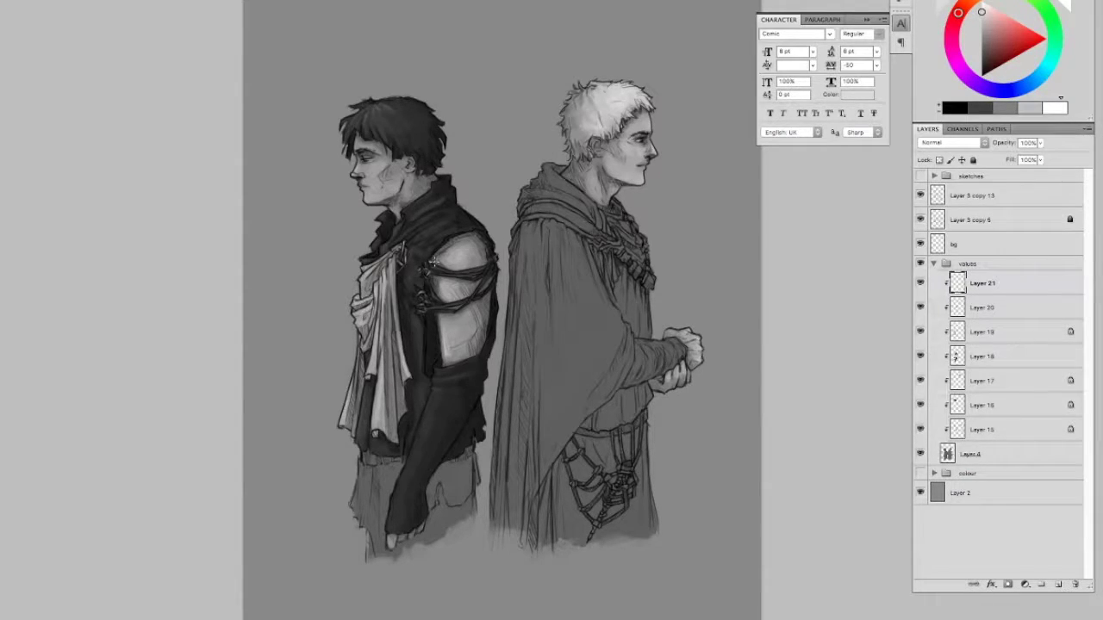
click(960, 493)
key(ctrl+u)
drag(137, 446, 118, 447)
key(Return)
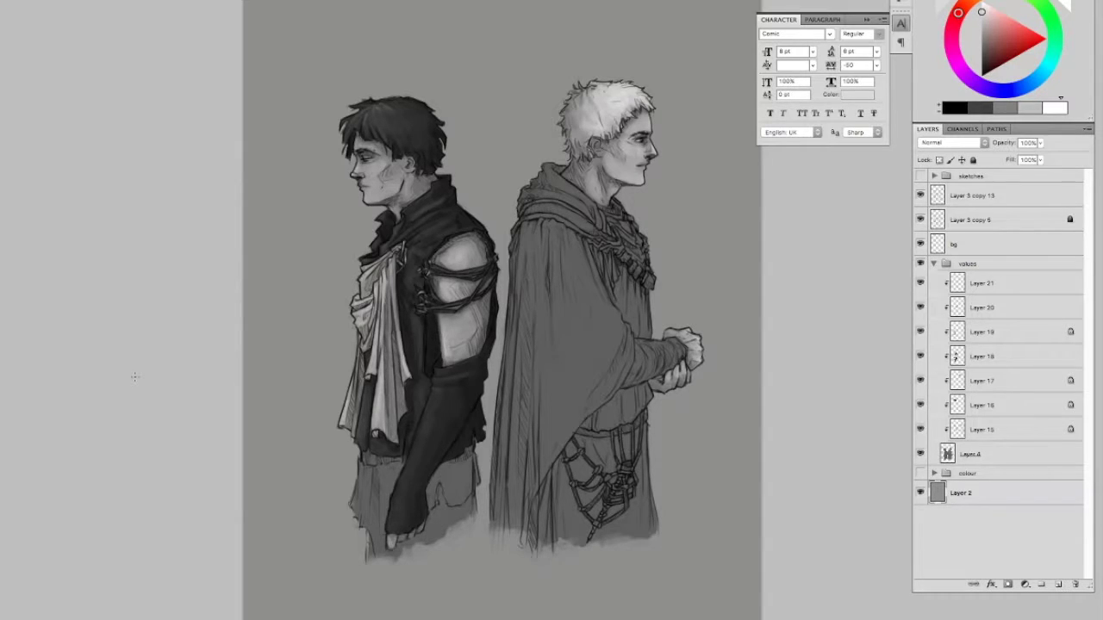
Step: Shade the left figure's lower trousers near-black on Layer 18
click(982, 356)
click(981, 62)
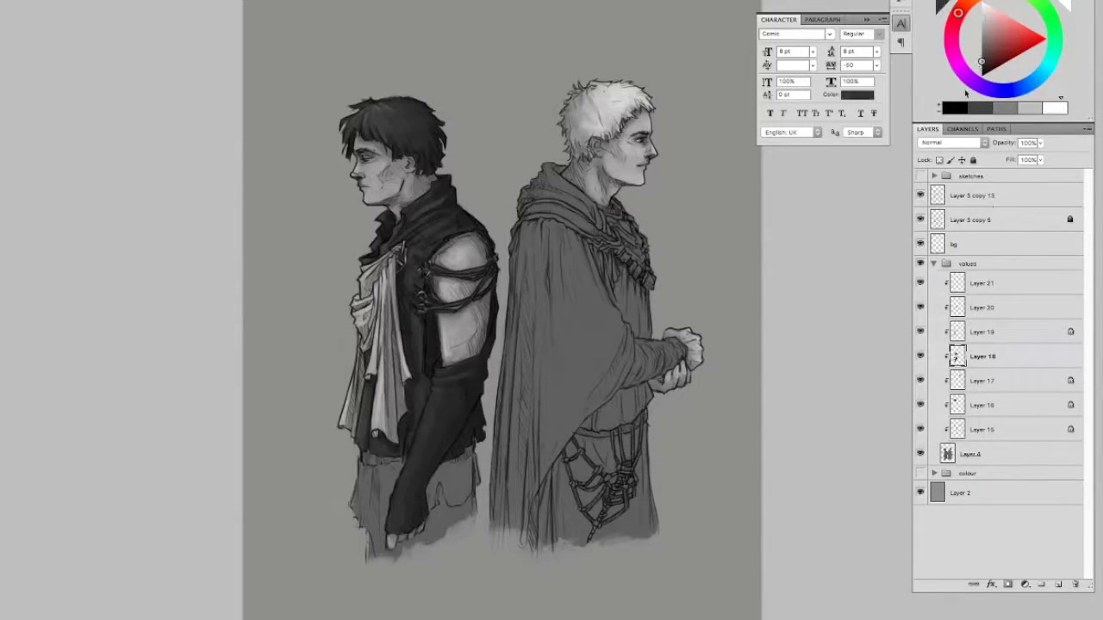
mouse_move(358, 466)
mouse_down()
mouse_move(392, 556)
mouse_move(400, 487)
mouse_up()
mouse_move(452, 457)
mouse_down()
mouse_move(463, 465)
mouse_move(431, 517)
mouse_up()
mouse_move(474, 474)
mouse_down()
mouse_move(423, 545)
mouse_move(379, 565)
mouse_up()
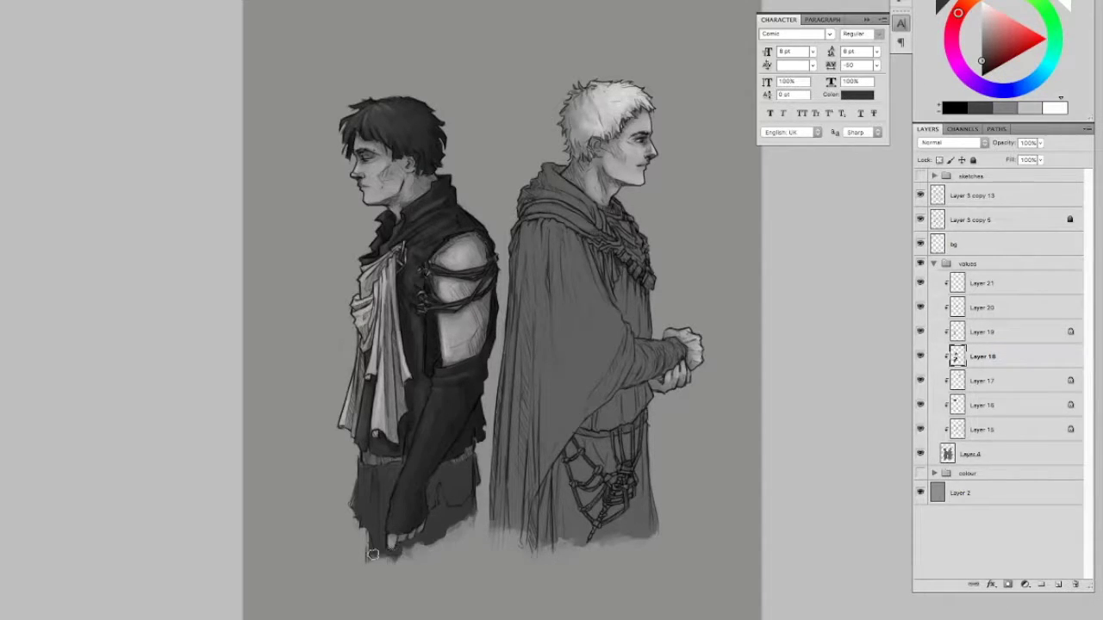
mouse_move(472, 479)
mouse_down()
mouse_move(437, 517)
mouse_move(474, 461)
mouse_up()
mouse_move(472, 500)
mouse_down()
mouse_move(438, 536)
mouse_move(385, 558)
mouse_up()
Step: Add clipped Layer 22 above Layer 18, sample greys, and move to Layer 21
alt+click(362, 472)
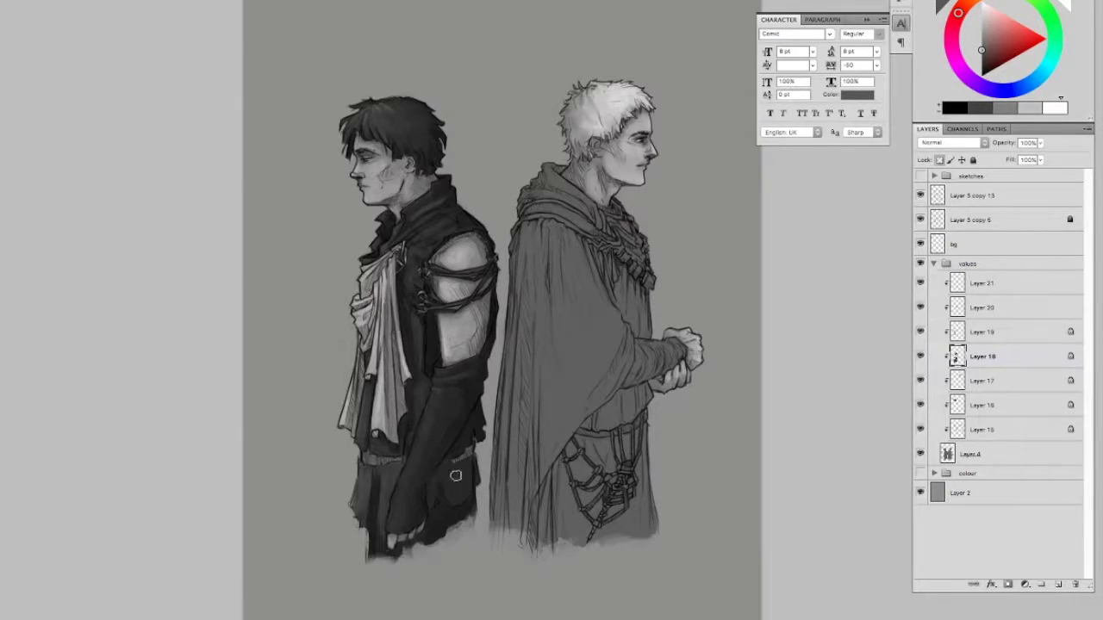
alt+click(408, 541)
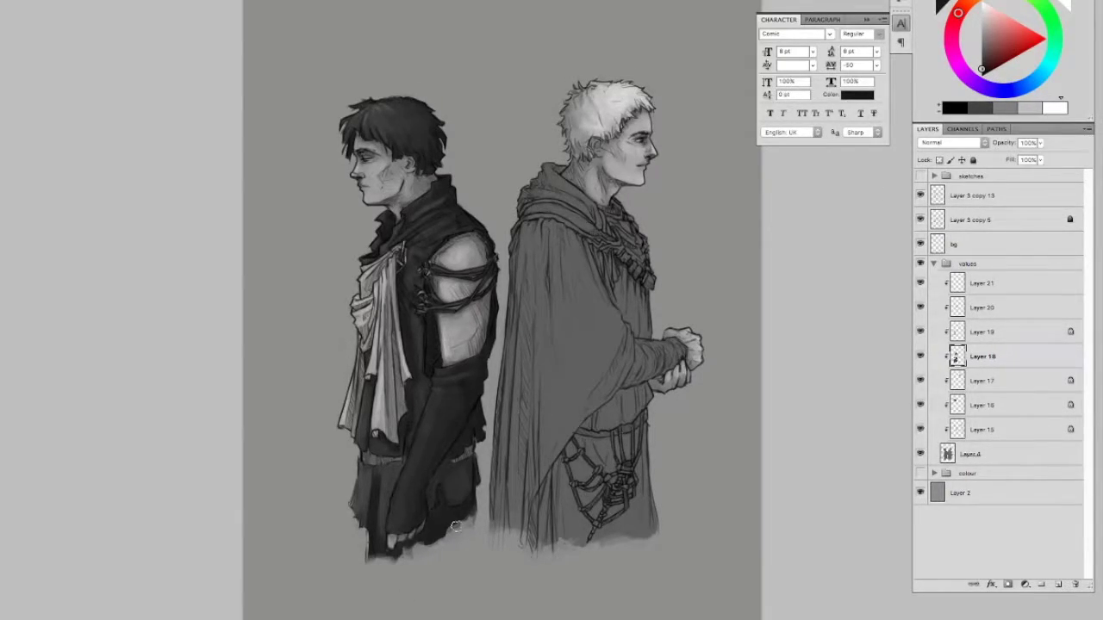
click(1058, 585)
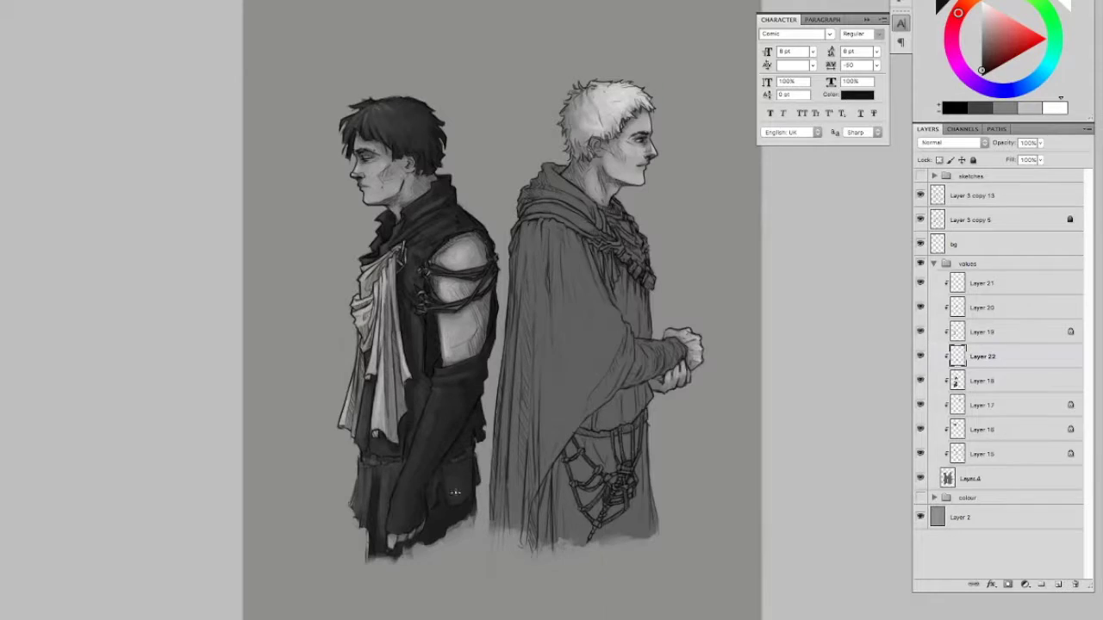
alt+click(384, 472)
key(alt+bracketright)
key(alt+bracketright)
key(alt+bracketright)
alt+click(388, 416)
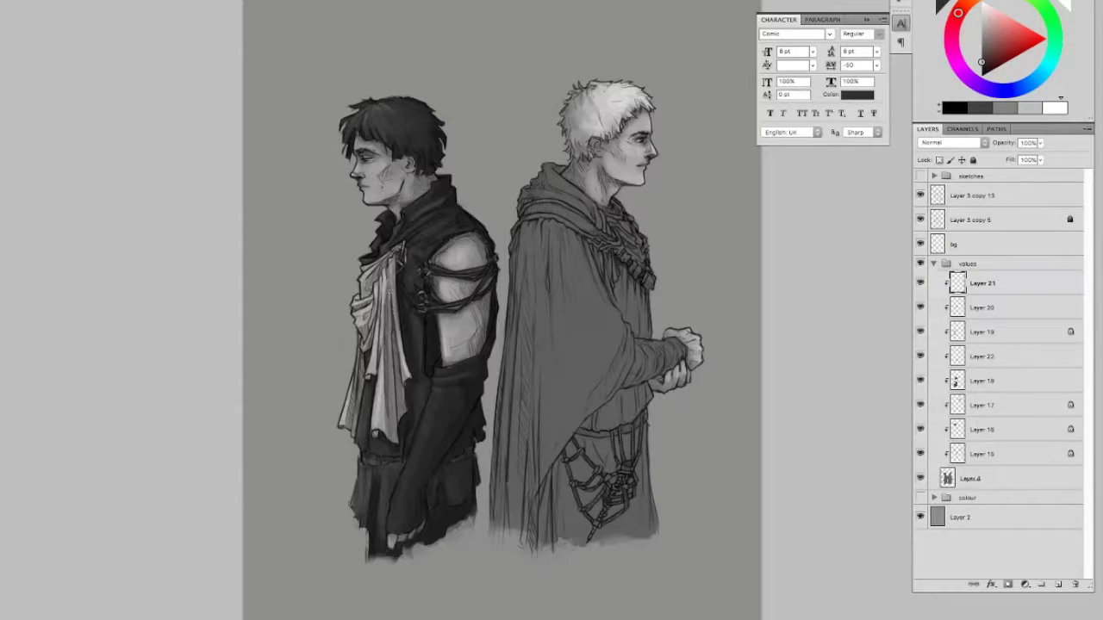
alt+click(439, 243)
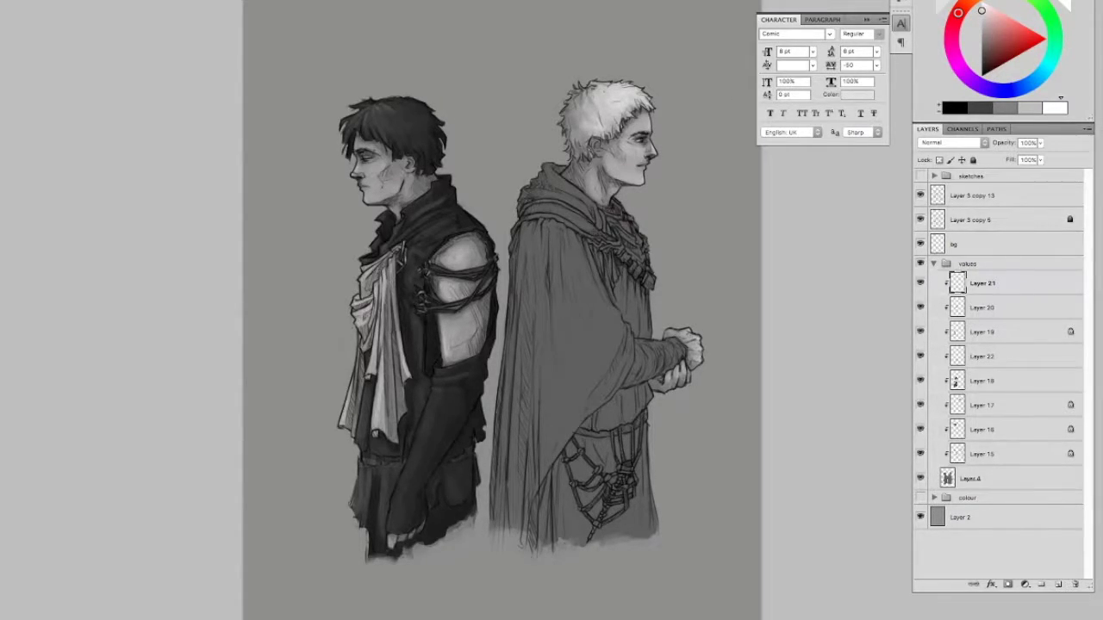
key(Tab)
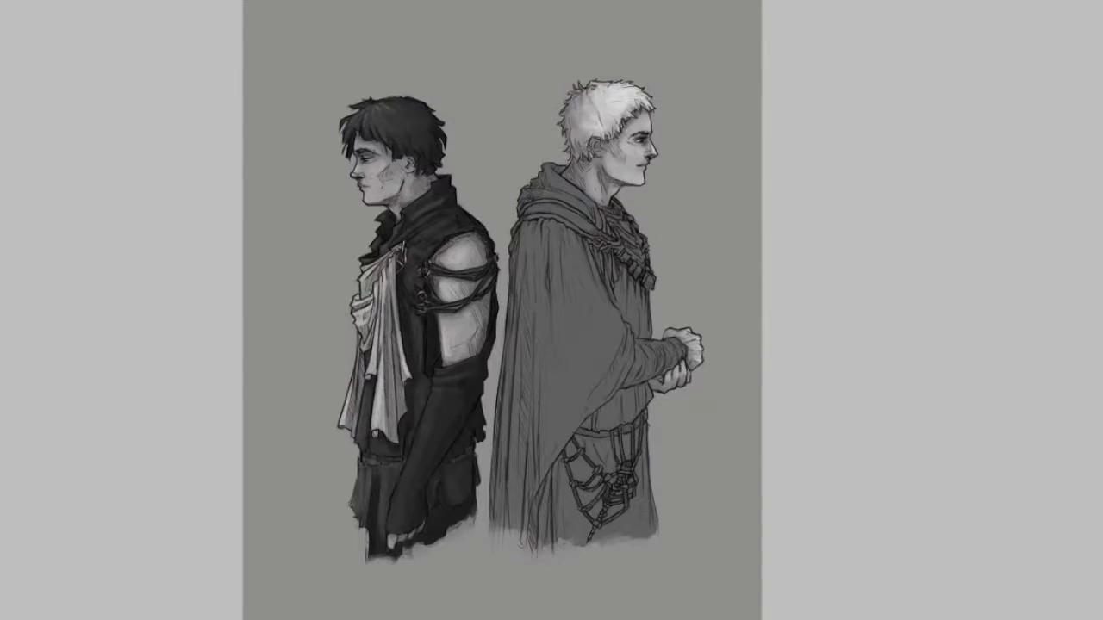
Step: Make Layer 15 active and set the paint colours to dark grey and white
key(Tab)
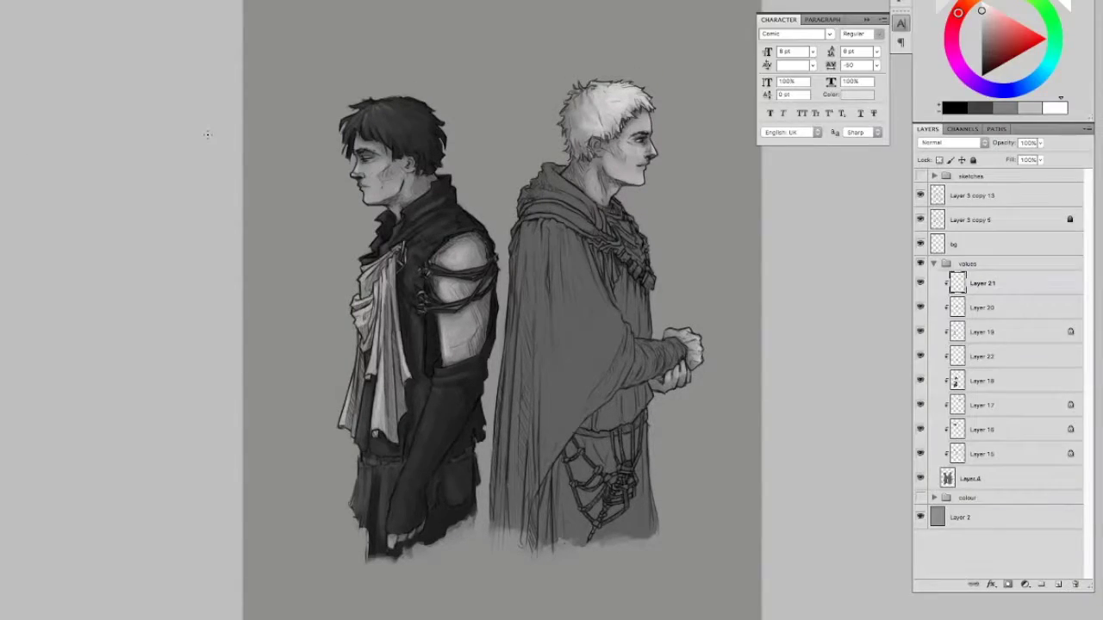
click(956, 454)
right_click(512, 179)
key(Escape)
click(981, 54)
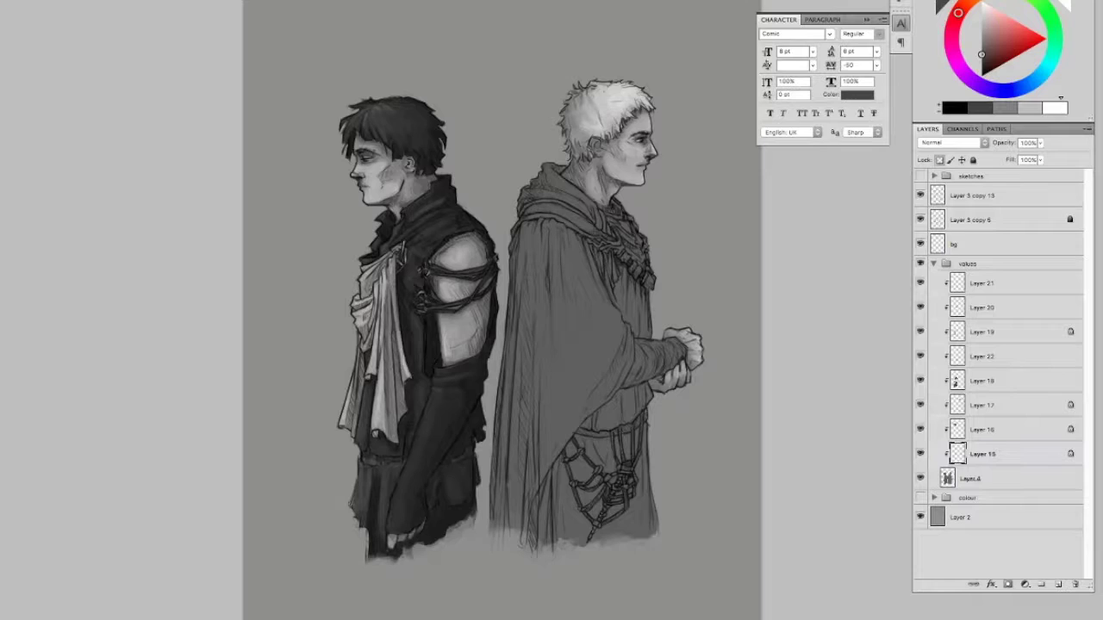
key(x)
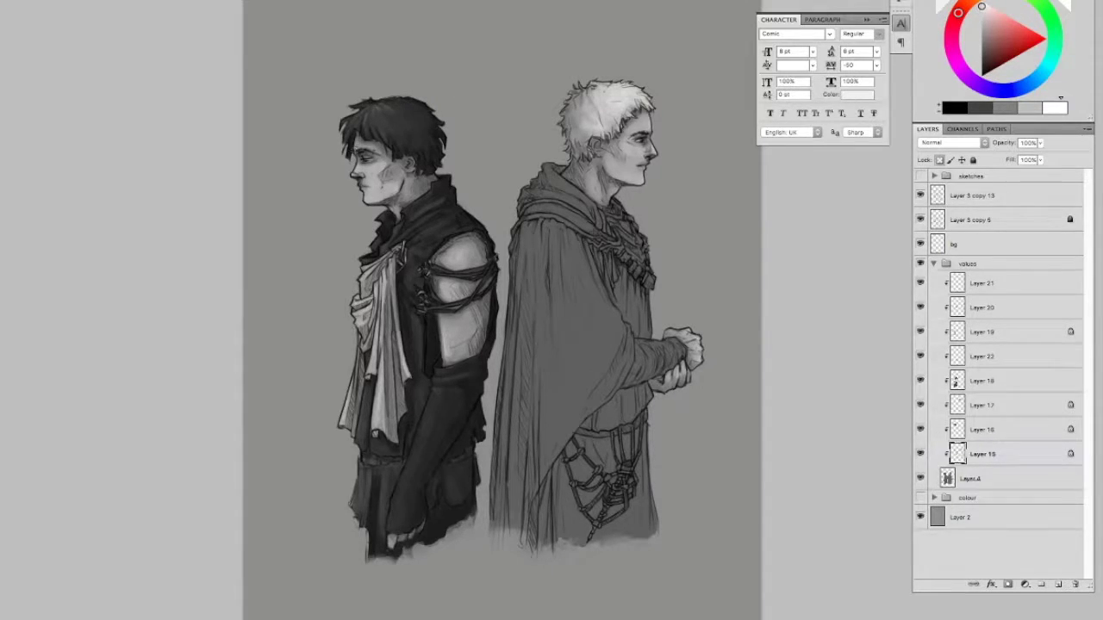
Step: Merge the shading layers from Layer 21 down to Layer 16 into one layer
click(982, 282)
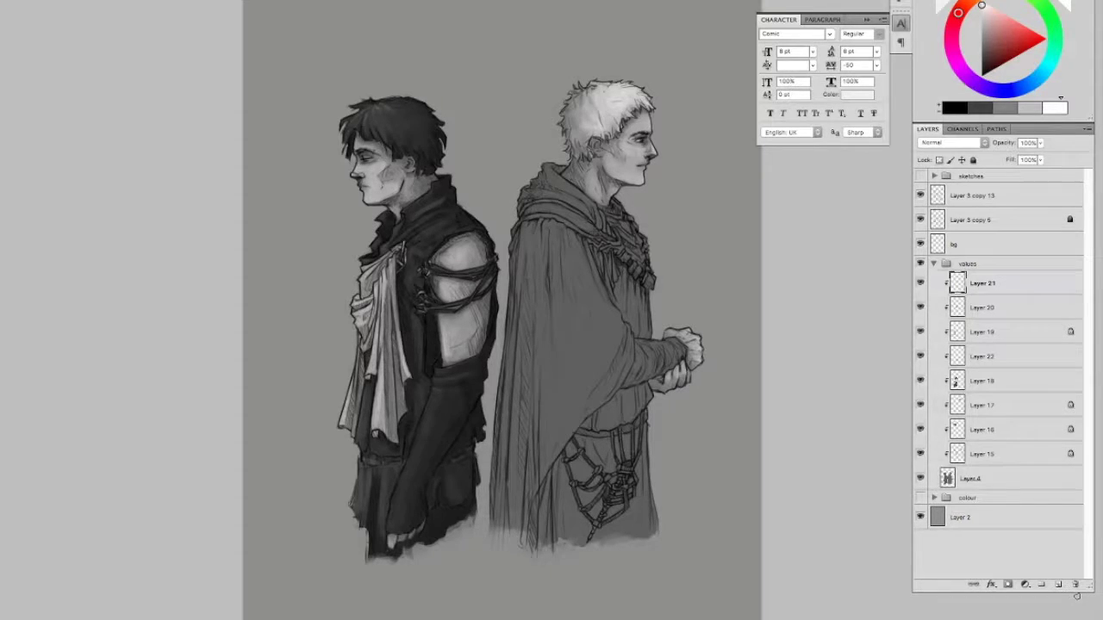
right_click(992, 459)
click(896, 581)
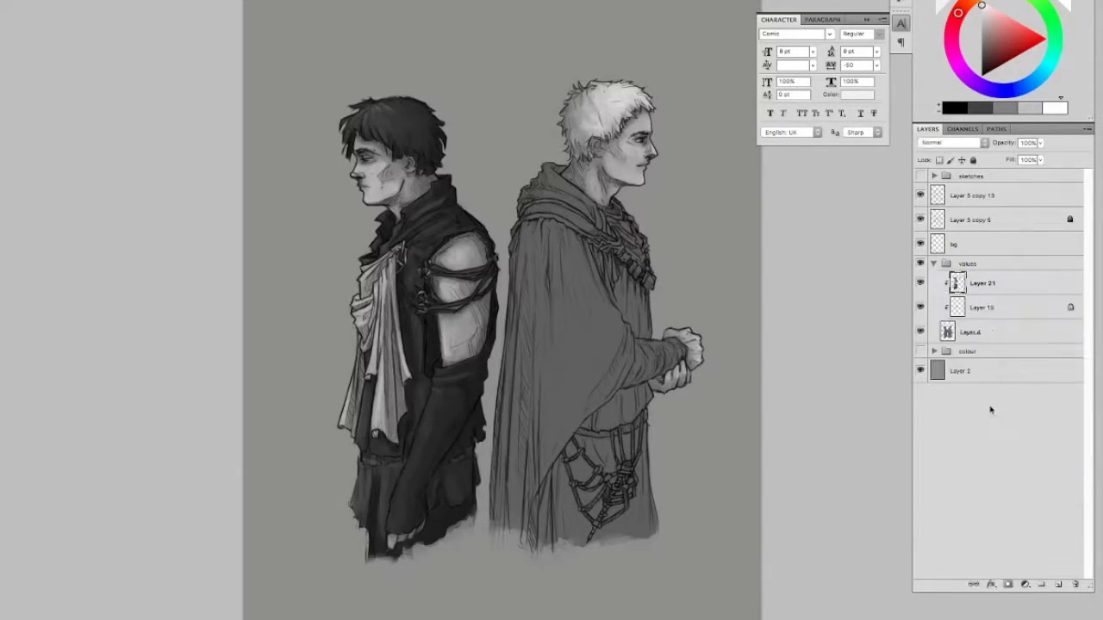
Step: Add clipped Layer 22, paint a dark stroke along the cloak strap, and lock its transparency
click(1058, 585)
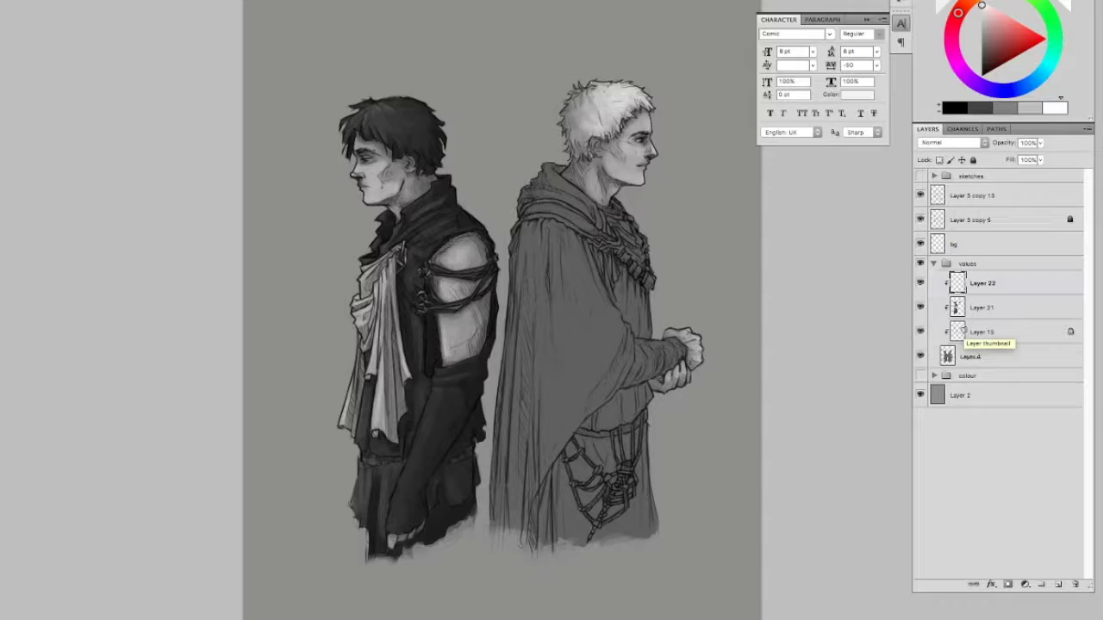
key(Tab)
key(Tab)
click(981, 67)
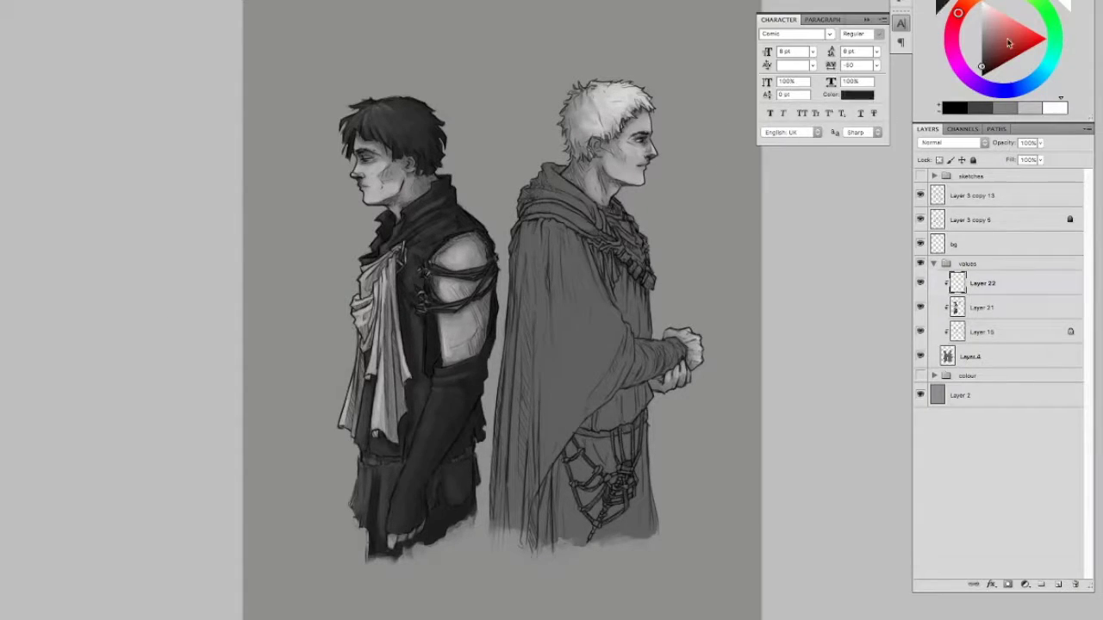
drag(520, 206, 609, 238)
click(940, 160)
click(981, 45)
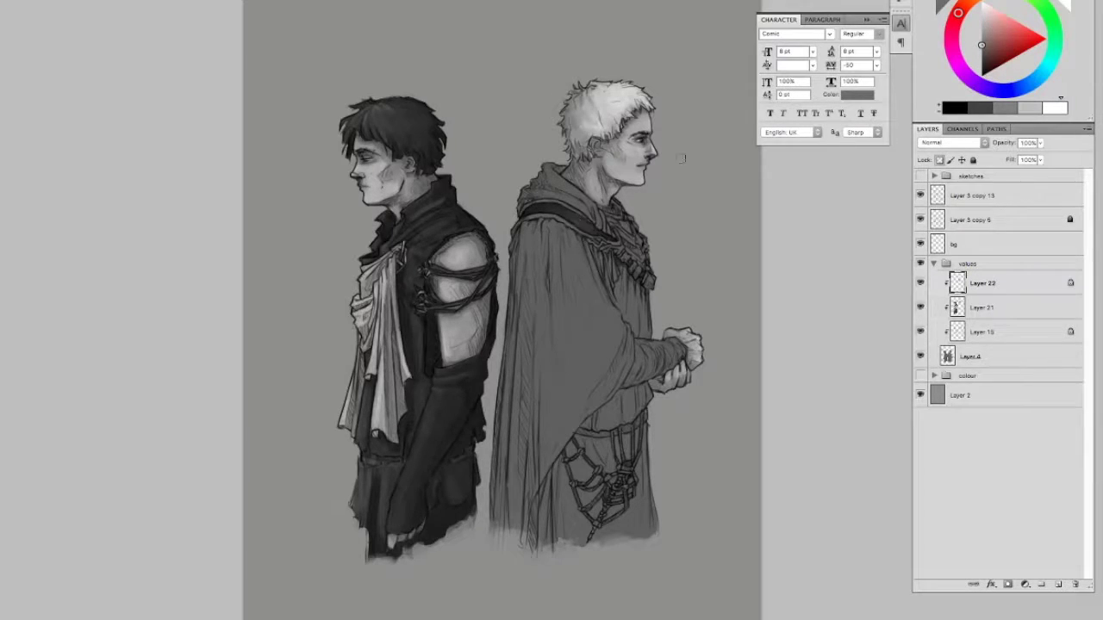
Step: Add Layer 23 and paint light highlights along the cloak strap's top and middle
key(ctrl+shift+alt+n)
alt+click(593, 205)
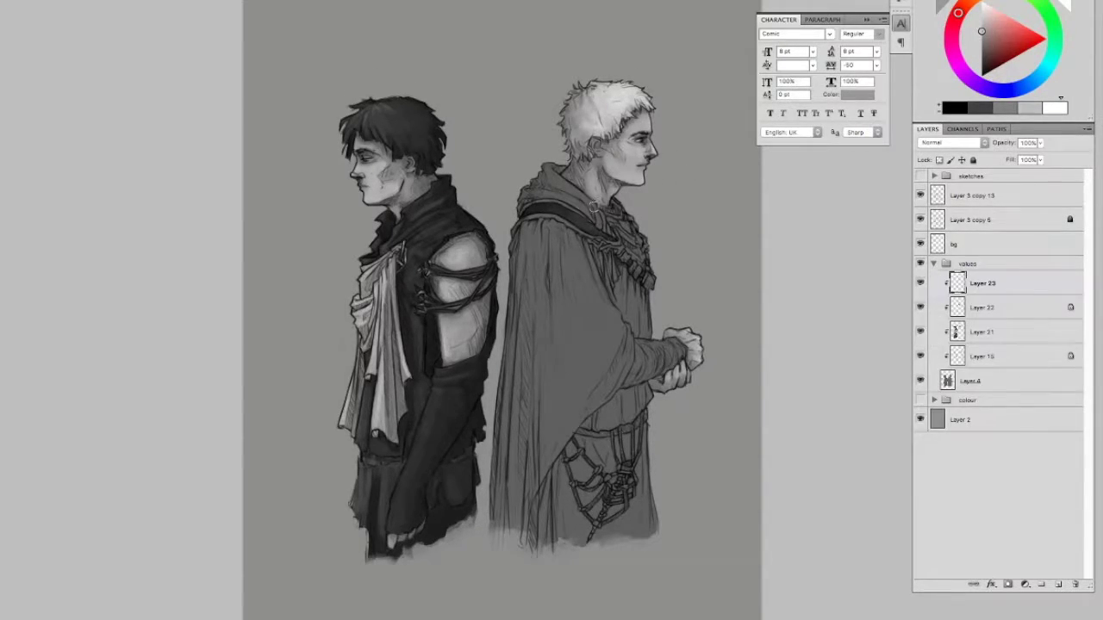
drag(515, 228, 620, 242)
drag(520, 201, 586, 218)
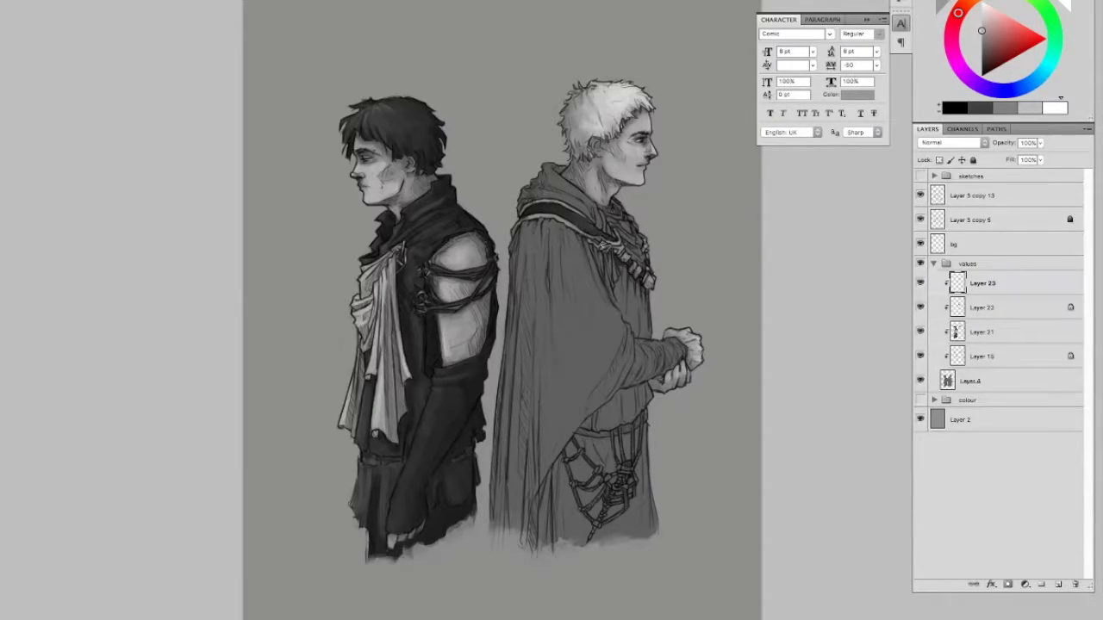
key(slash)
drag(573, 225, 583, 234)
Step: Switch to a different brush and add a white accent stroke on the cloak strap
click(981, 46)
right_click(569, 181)
click(517, 224)
right_click(698, 181)
click(598, 243)
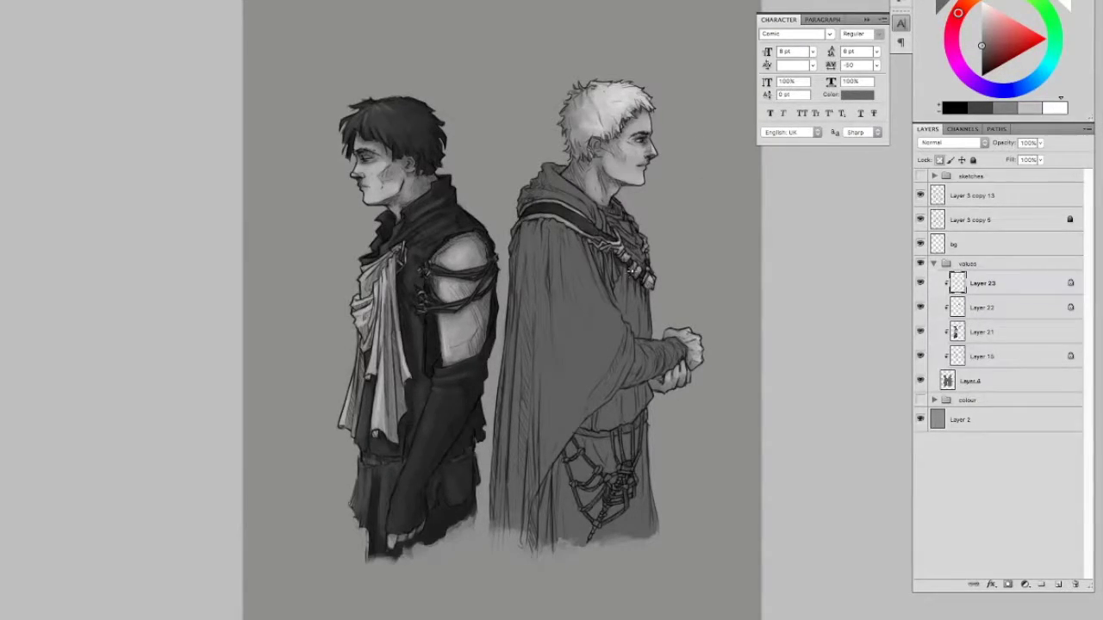
key(x)
drag(621, 242, 604, 243)
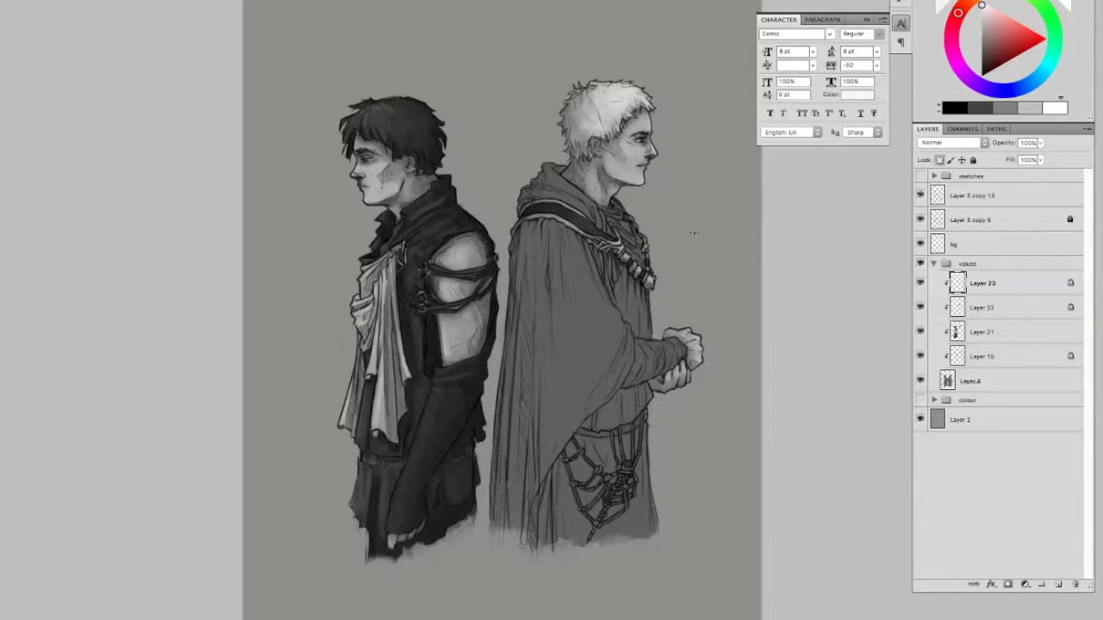
Step: Add Layer 24 and hatch dark grey shading down the cloak's left edge
key(ctrl+shift+alt+n)
key(ctrl+[)
key(ctrl+[)
key(x)
right_click(639, 211)
key(Return)
drag(546, 243, 538, 306)
mouse_move(534, 218)
mouse_down()
mouse_move(516, 281)
mouse_move(502, 456)
mouse_up()
mouse_move(508, 382)
mouse_down()
mouse_move(546, 483)
mouse_move(517, 383)
mouse_up()
Step: Shade the cloak from hem to shoulder, darkening its right side and hood
drag(569, 466, 560, 336)
mouse_move(555, 392)
mouse_down()
mouse_move(560, 224)
mouse_move(591, 251)
mouse_move(608, 293)
mouse_up()
drag(570, 246, 614, 392)
mouse_move(629, 314)
mouse_down()
mouse_move(616, 373)
mouse_move(584, 422)
mouse_up()
mouse_move(522, 207)
mouse_down()
mouse_move(560, 168)
mouse_move(616, 238)
mouse_up()
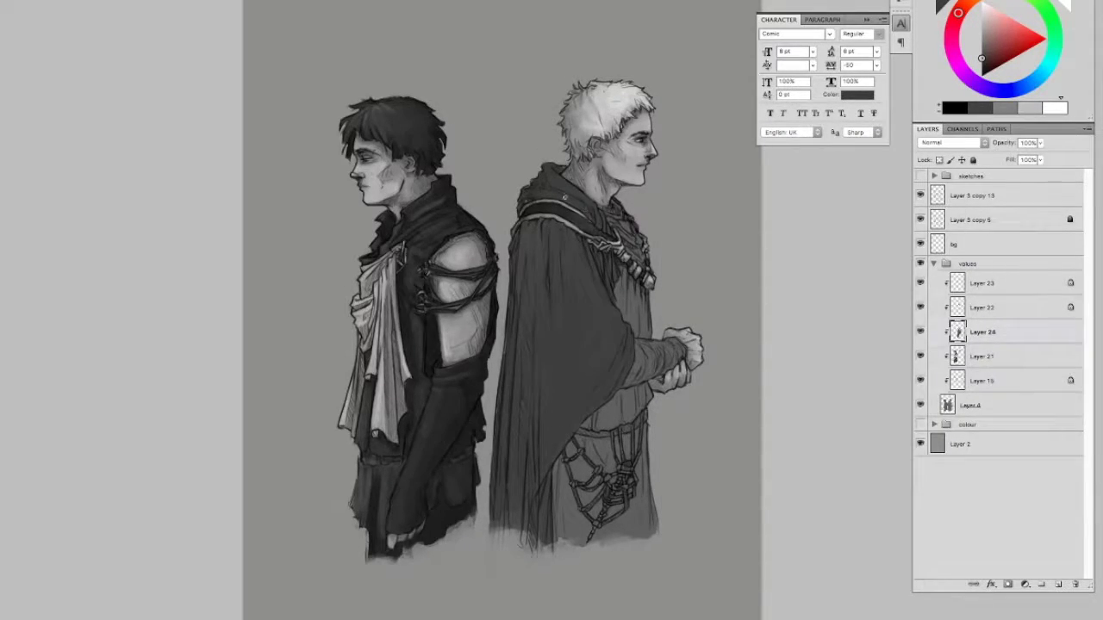
click(970, 405)
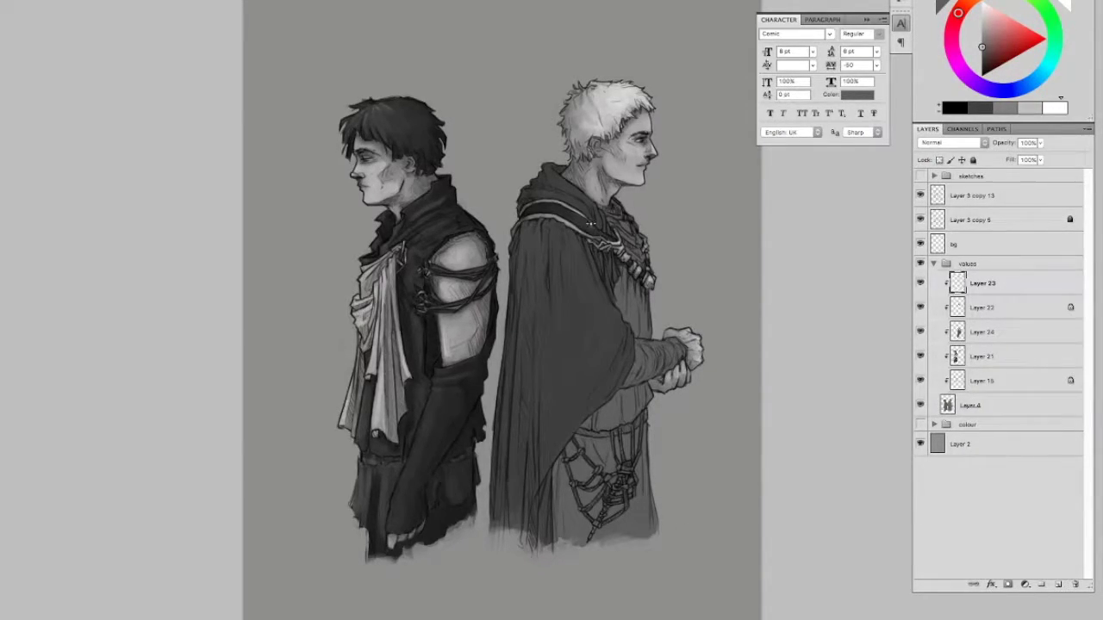
Step: Lock transparent pixels on Layer 21 and Layer 24, picking a darker grey
key(alt+bracketright)
key(alt+bracketright)
click(939, 160)
click(981, 72)
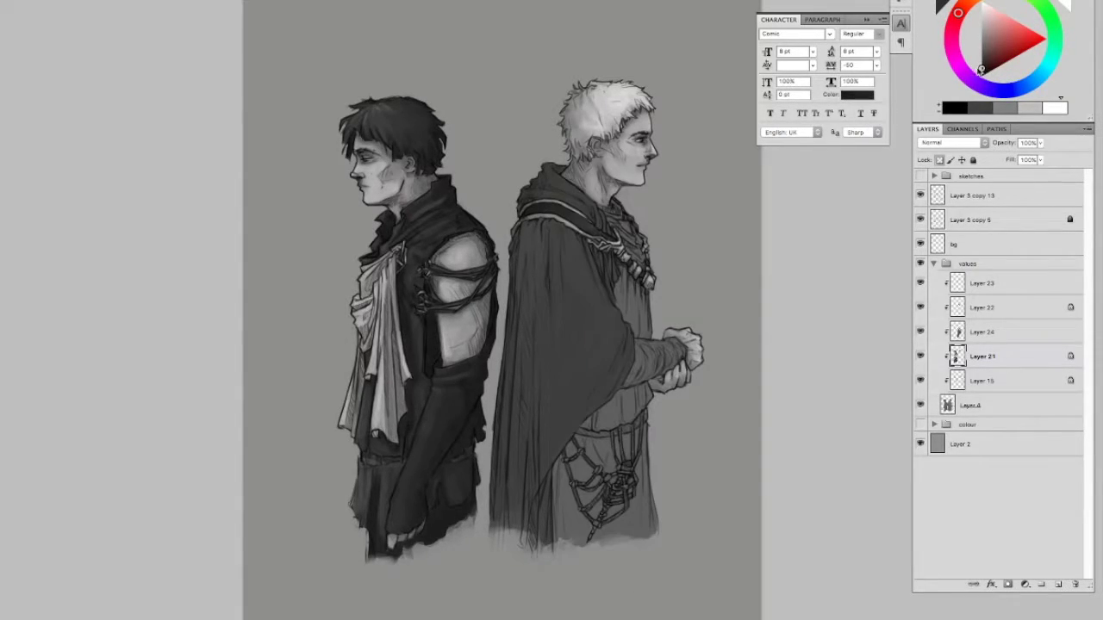
key(alt+bracketright)
key(slash)
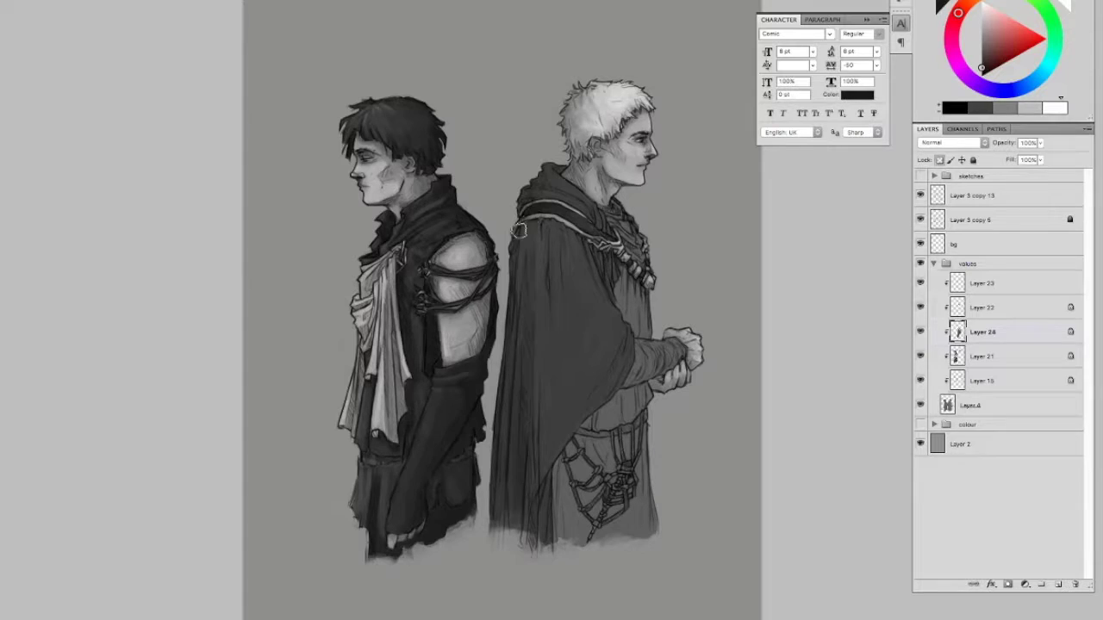
right_click(579, 181)
key(Escape)
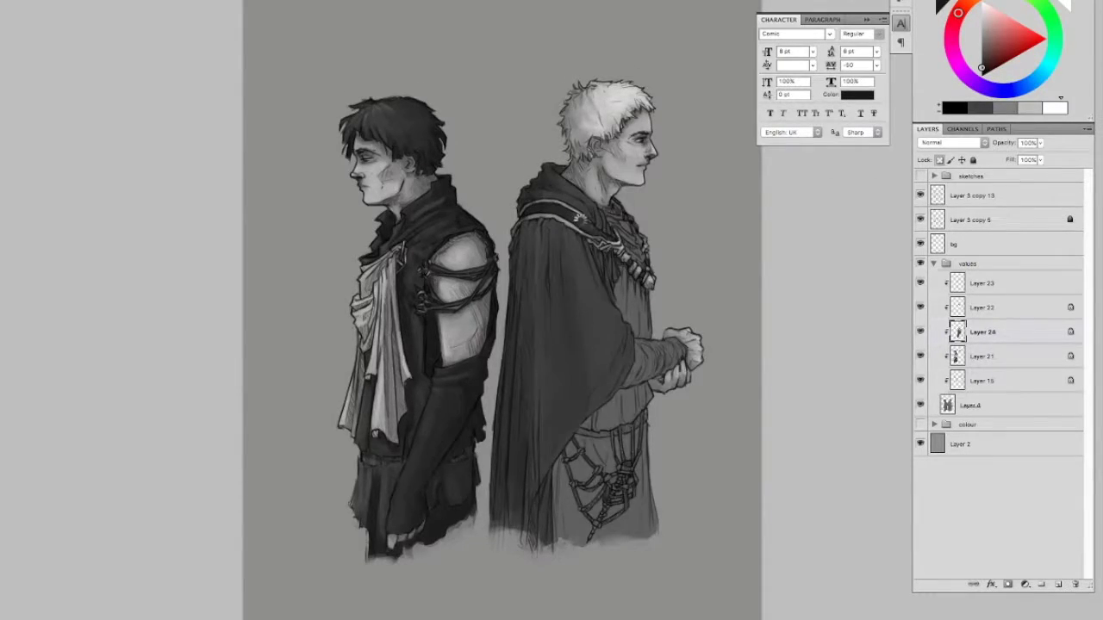
key(h)
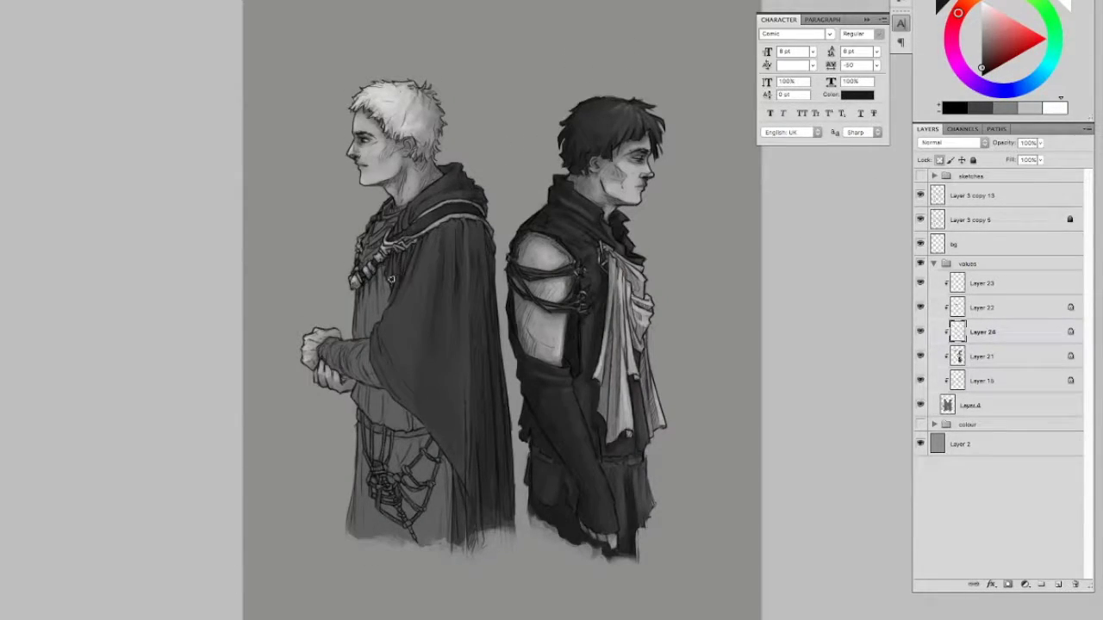
Step: Refine the blond man's cloak with mid, darker and lighter greys on the flipped canvas
alt+click(443, 177)
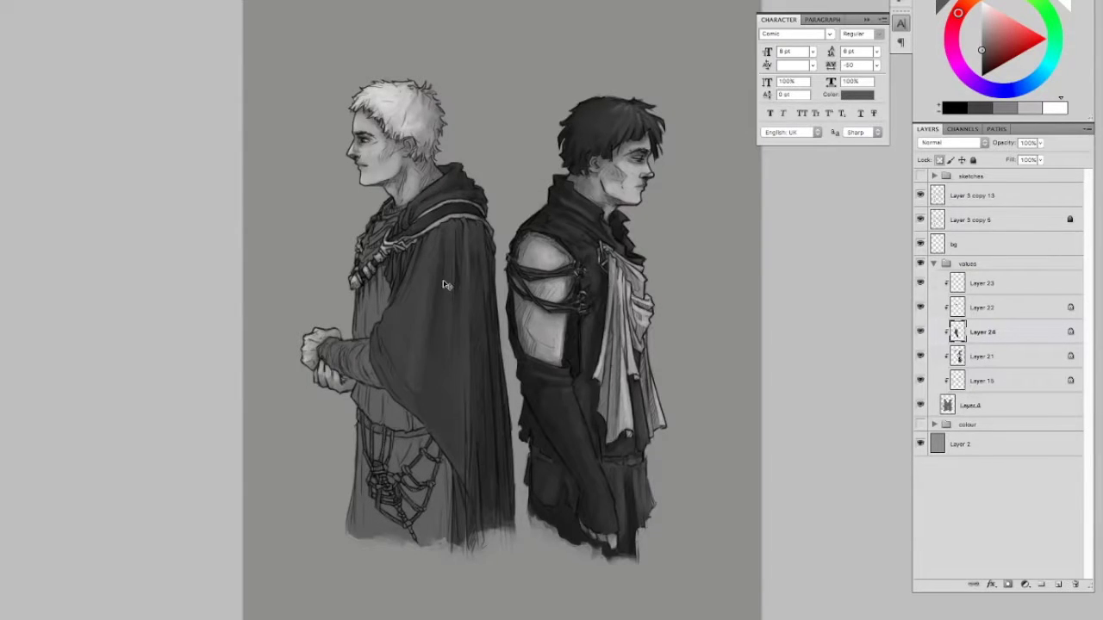
right_click(455, 460)
key(Escape)
right_click(405, 253)
alt+click(395, 380)
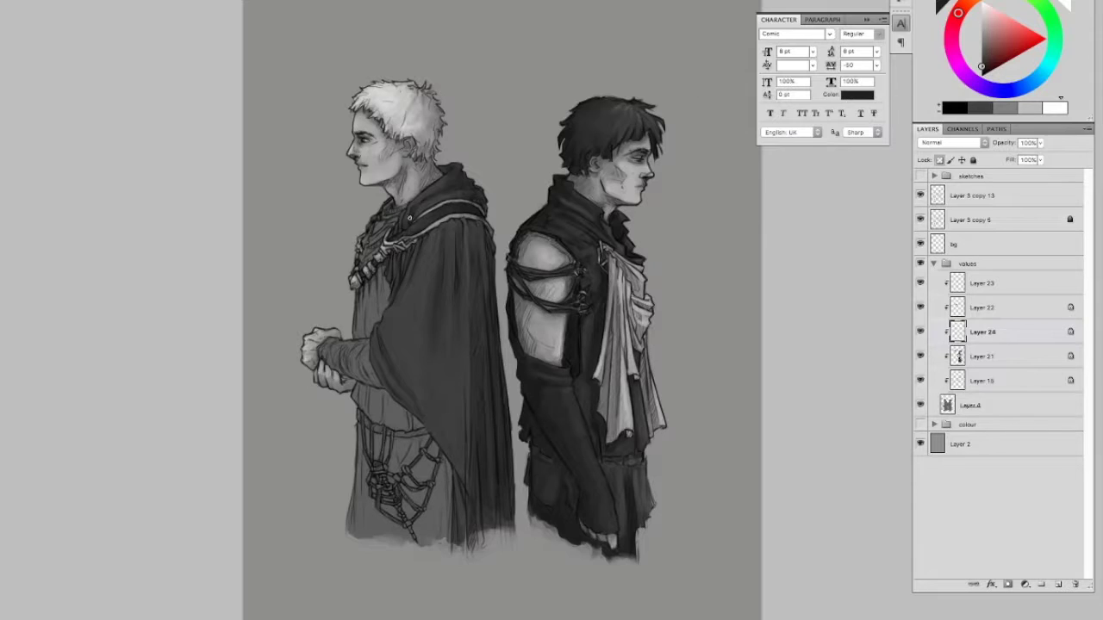
alt+click(404, 228)
right_click(388, 276)
key(Escape)
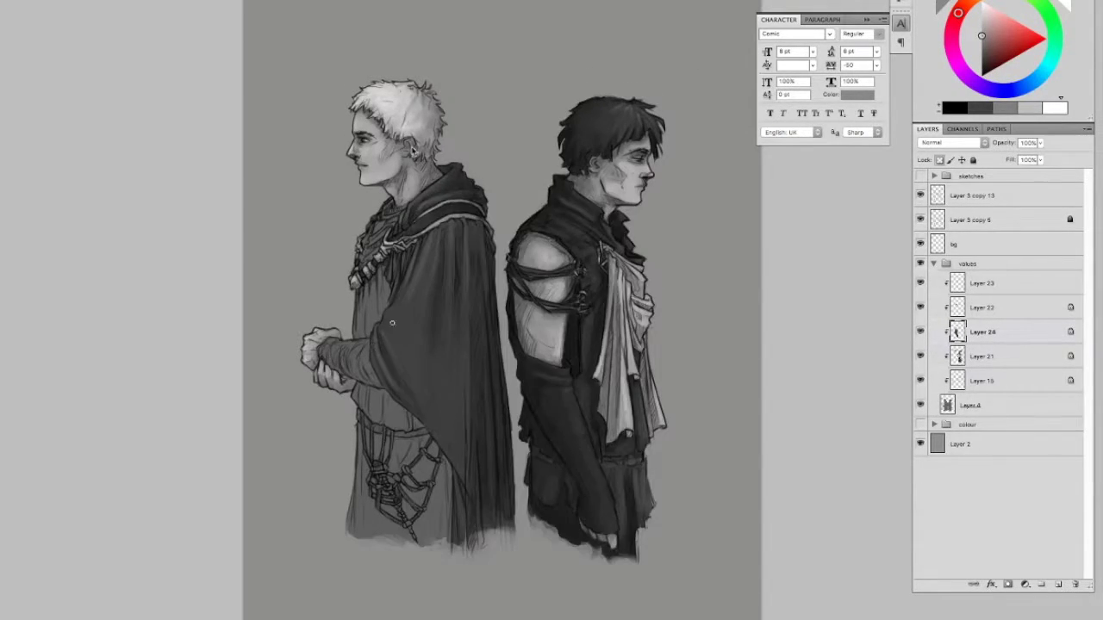
alt+click(414, 288)
key(ctrl+shift+h)
Step: Sample near-black and mid greys, briefly visiting Layer 4 before returning to Layer 24
alt+click(512, 524)
alt+click(507, 488)
key(alt+bracketleft)
key(alt+bracketleft)
key(alt+bracketleft)
right_click(515, 317)
key(Escape)
alt+click(549, 514)
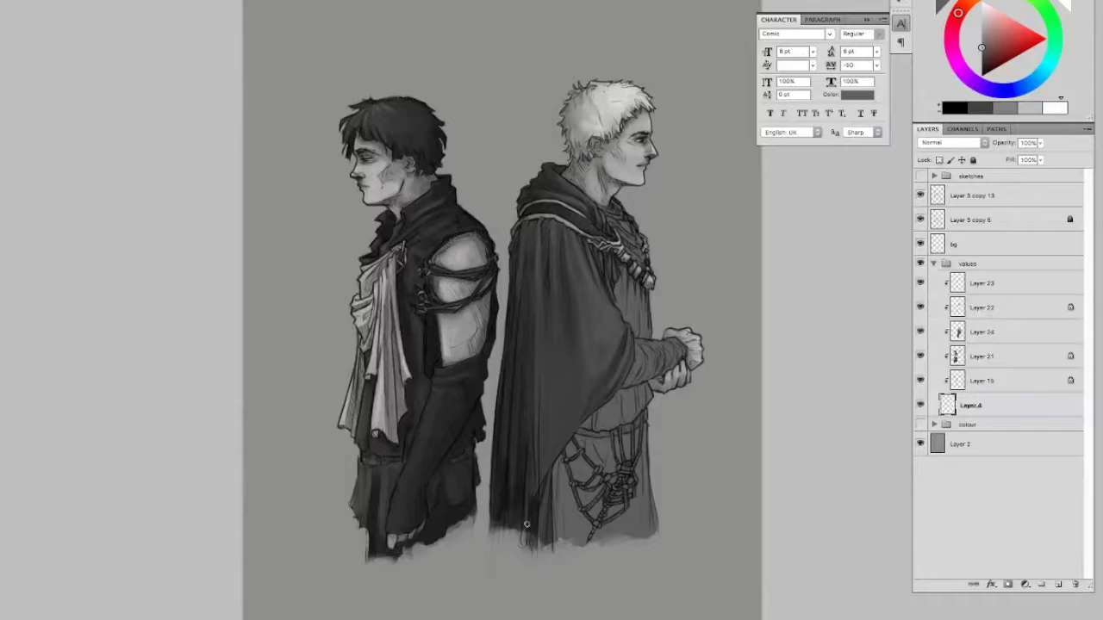
click(981, 332)
alt+click(541, 500)
alt+click(541, 521)
Step: Paint further light, dark and black tones, then add Layer 25 and lighten the collar
right_click(597, 212)
alt+click(598, 212)
click(982, 20)
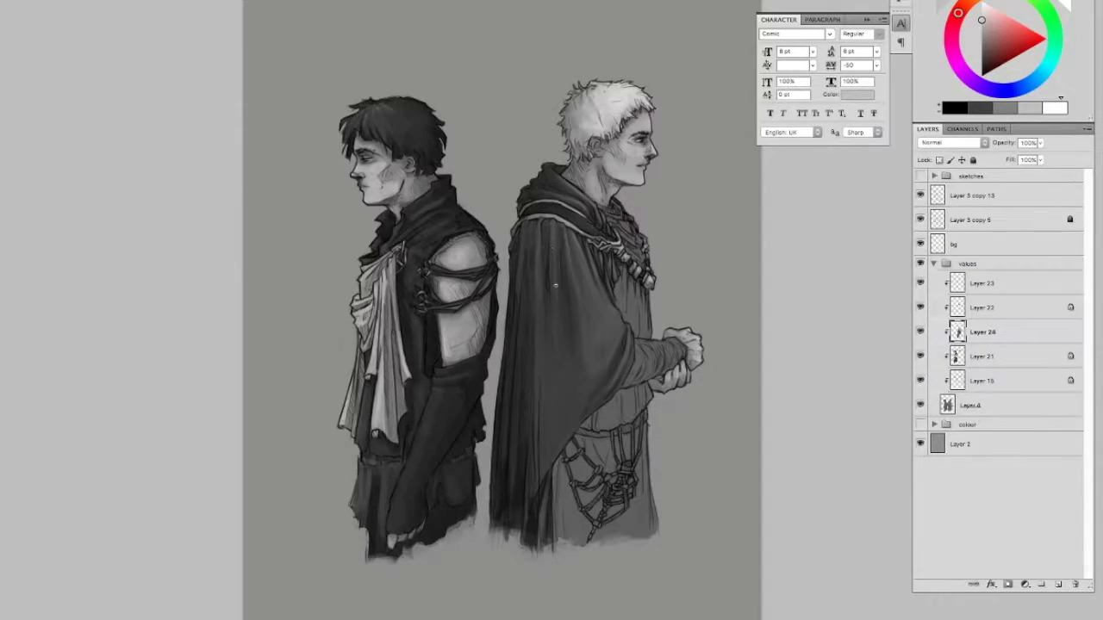
alt+click(602, 311)
alt+click(528, 224)
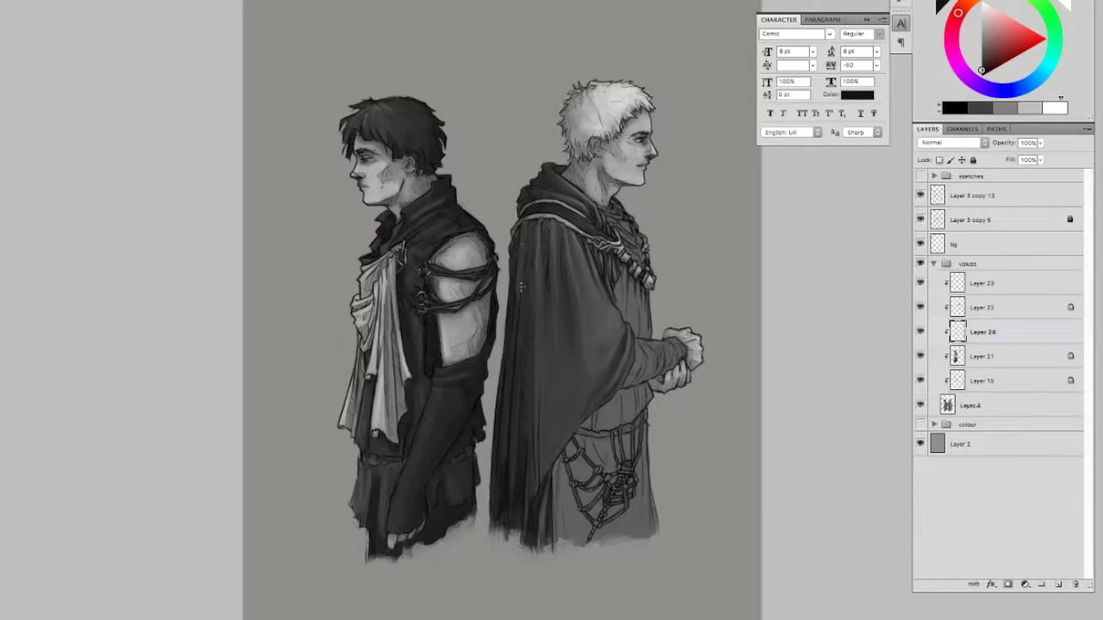
key(ctrl+shift+h)
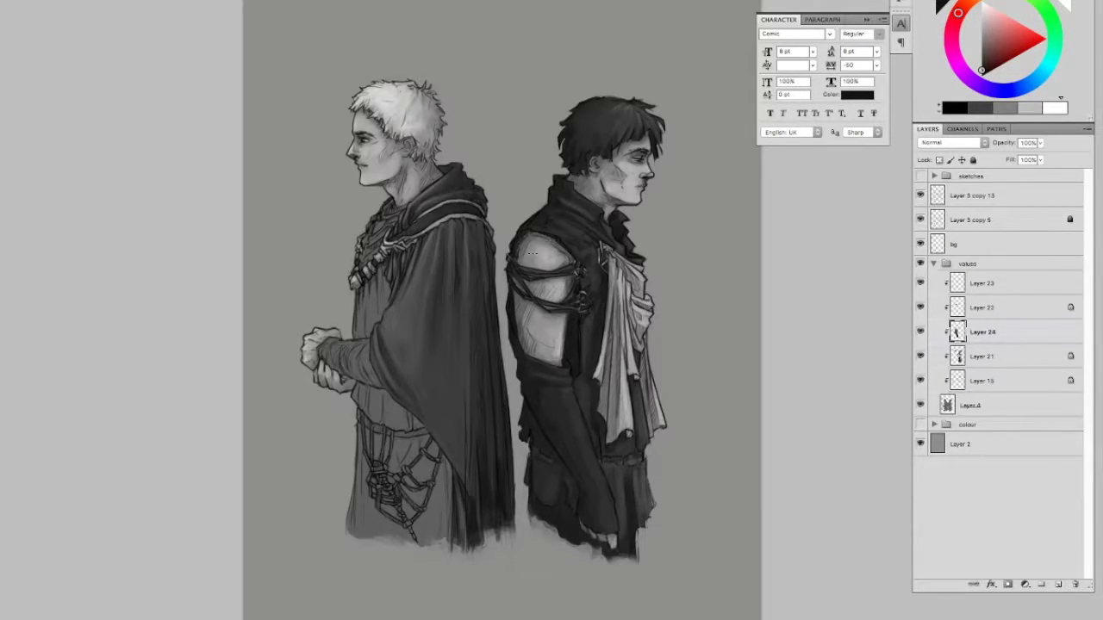
key(ctrl+shift+alt+n)
alt+click(539, 285)
right_click(387, 186)
mouse_move(366, 336)
mouse_down()
mouse_move(380, 263)
mouse_move(385, 320)
mouse_up()
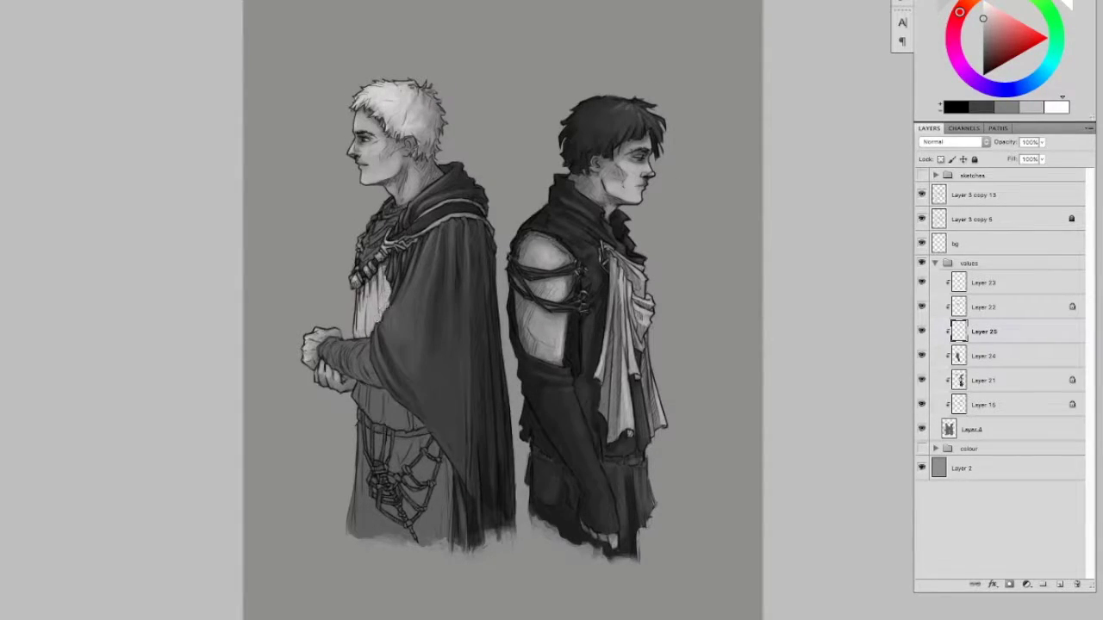
Step: Lighten the blond man's shirt chest, tunic waist and lower tunic edges
drag(355, 383, 386, 419)
drag(393, 431, 420, 412)
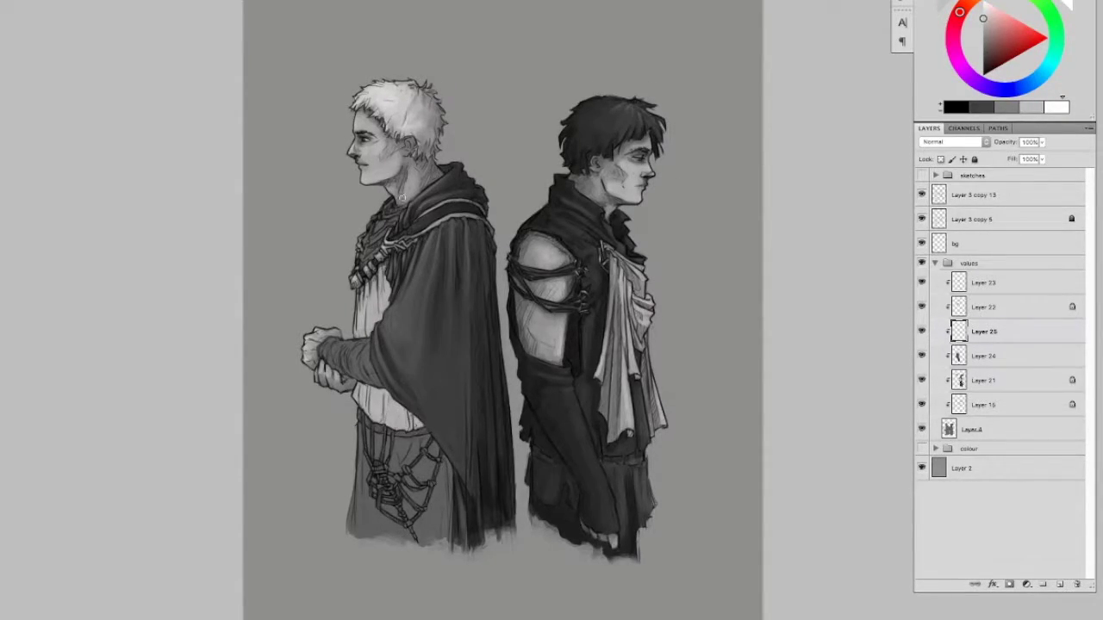
mouse_move(362, 266)
mouse_down()
mouse_move(370, 233)
mouse_move(407, 219)
mouse_up()
mouse_move(362, 426)
mouse_down()
mouse_move(352, 532)
mouse_move(368, 512)
mouse_move(356, 538)
mouse_move(381, 460)
mouse_move(416, 436)
mouse_move(436, 455)
mouse_move(413, 483)
mouse_move(427, 488)
mouse_move(383, 519)
mouse_move(401, 512)
mouse_up()
mouse_move(441, 455)
mouse_down()
mouse_move(436, 547)
mouse_move(382, 512)
mouse_move(415, 532)
mouse_up()
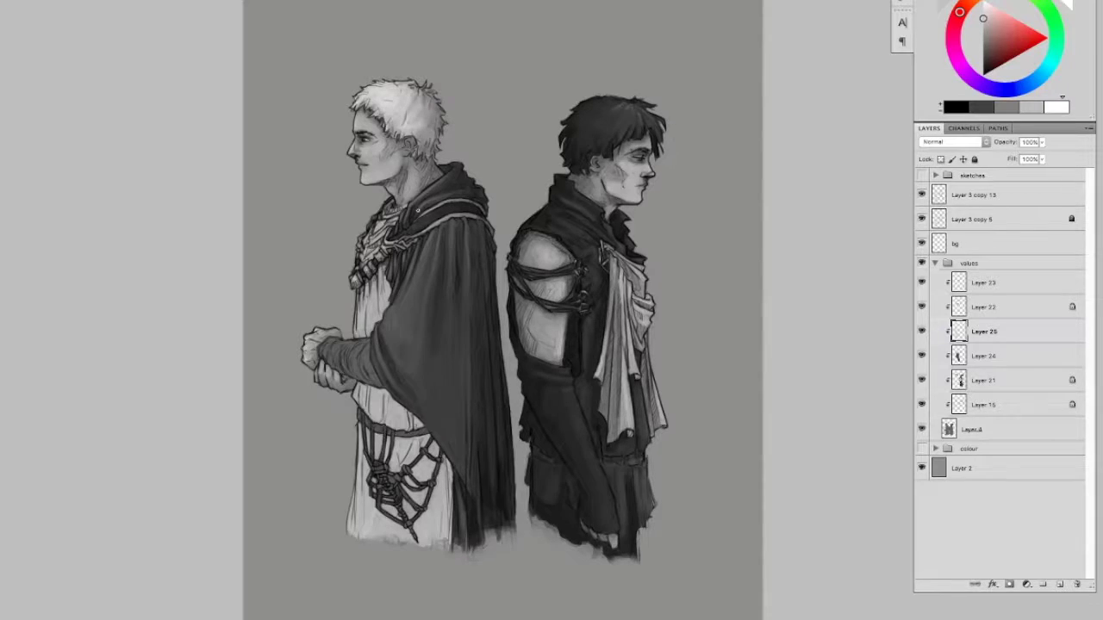
Step: Lock Layer 25's transparent pixels and shade the tunic under the clasped arm and by the cloak edge
key(/)
mouse_move(386, 260)
mouse_down()
mouse_move(386, 301)
mouse_move(357, 334)
mouse_up()
mouse_move(387, 388)
mouse_down()
mouse_move(362, 393)
mouse_move(398, 429)
mouse_move(365, 418)
mouse_move(412, 466)
mouse_move(405, 510)
mouse_up()
right_click(398, 414)
key(Escape)
drag(441, 460, 439, 543)
drag(381, 512, 377, 534)
Step: Add faint white highlights on the tunic near the arm and along its lower edge
right_click(403, 225)
key(Escape)
key(x)
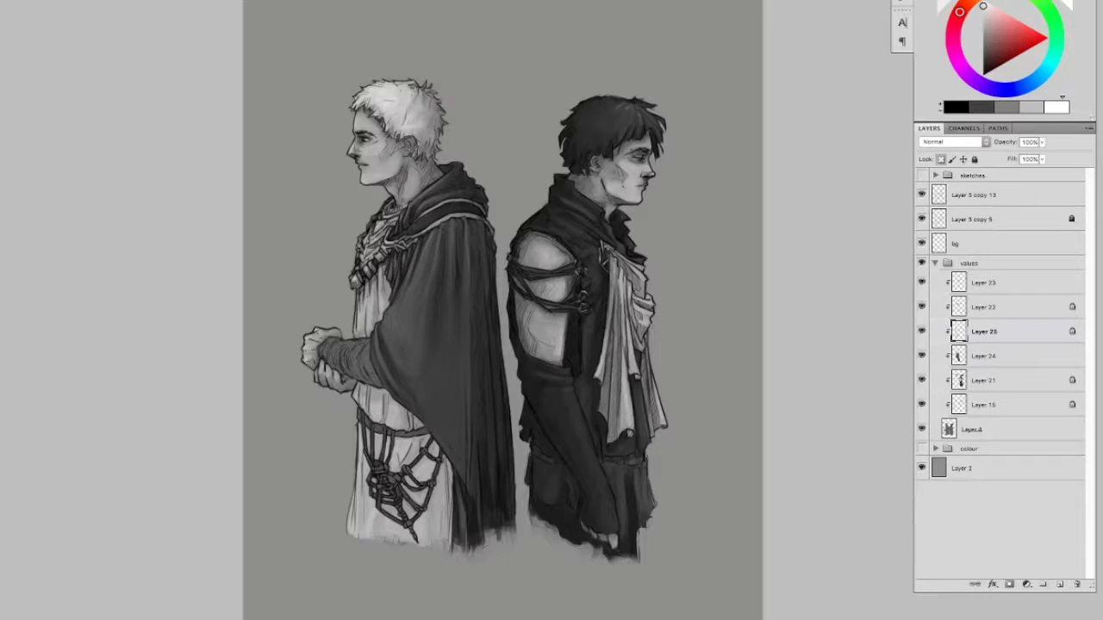
drag(367, 304, 358, 331)
drag(360, 444, 360, 479)
drag(408, 509, 420, 499)
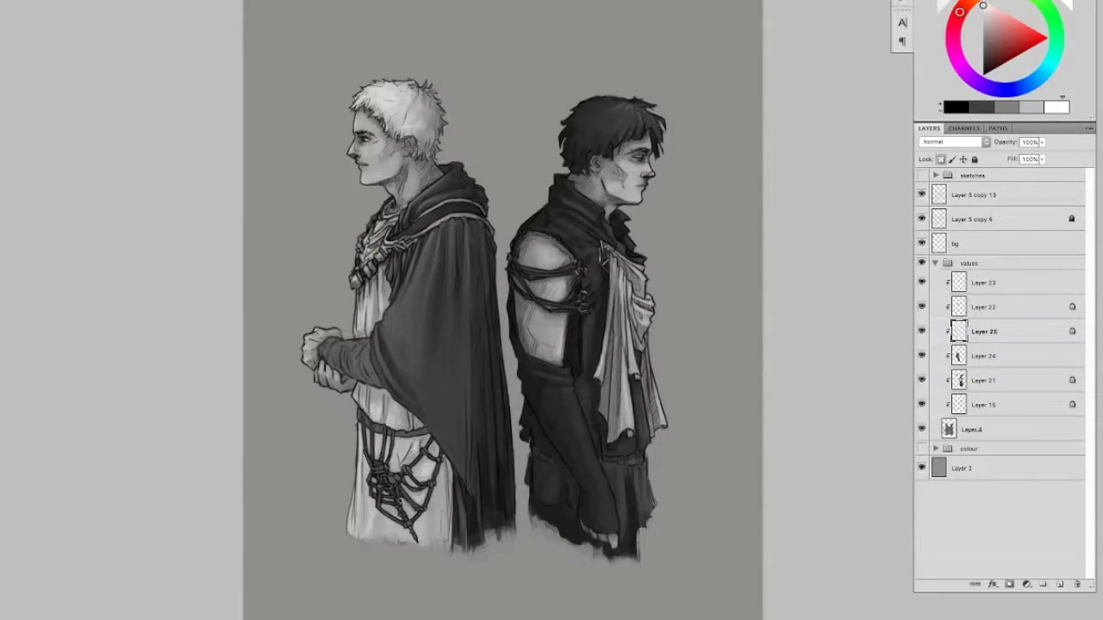
drag(365, 534, 358, 482)
key(slash)
Step: Darken the cloak edge and tunic below the clasped hands in greys, then add empty Layer 26
alt+click(444, 491)
mouse_move(443, 461)
mouse_down()
mouse_move(440, 530)
mouse_move(443, 457)
mouse_up()
alt+click(454, 485)
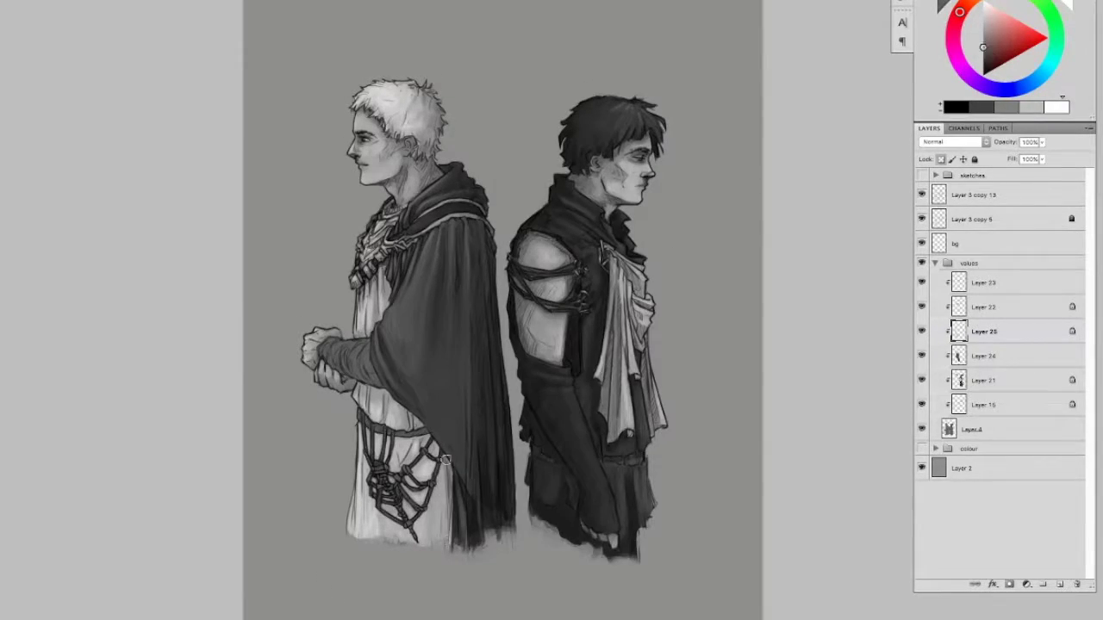
right_click(435, 442)
key(Escape)
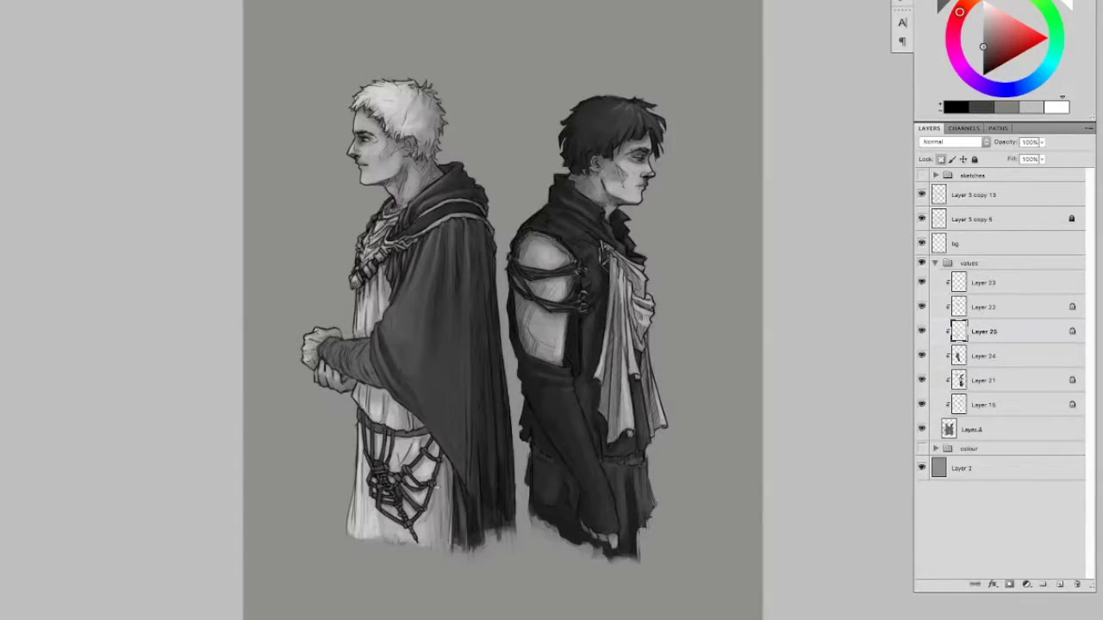
drag(424, 508, 416, 534)
drag(356, 383, 388, 420)
drag(369, 276, 377, 316)
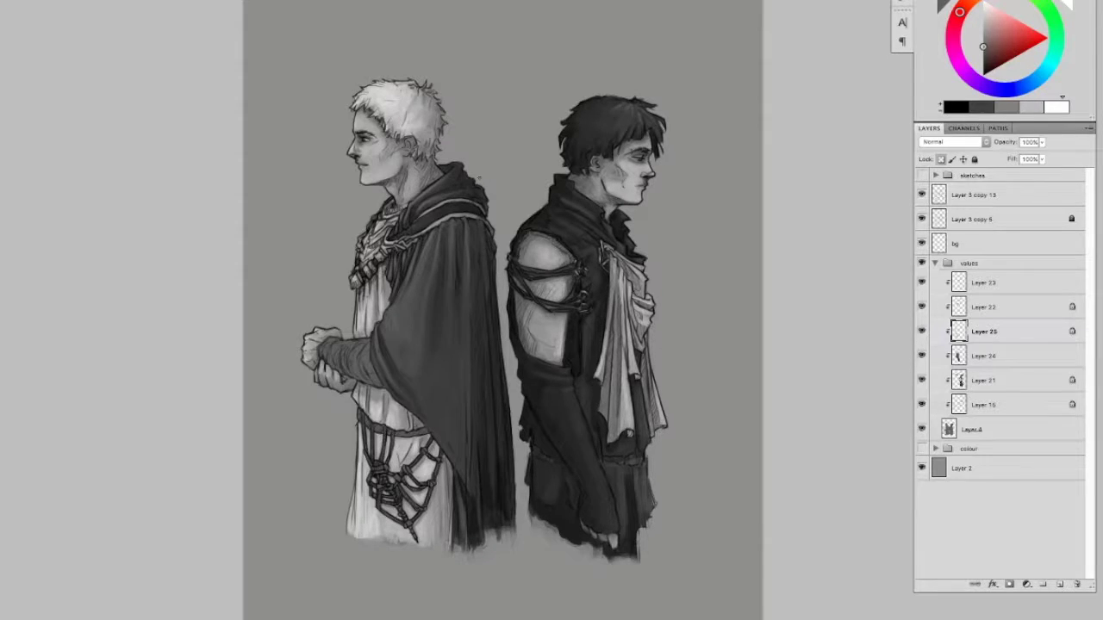
drag(984, 46, 983, 63)
key(ctrl+shift+alt+n)
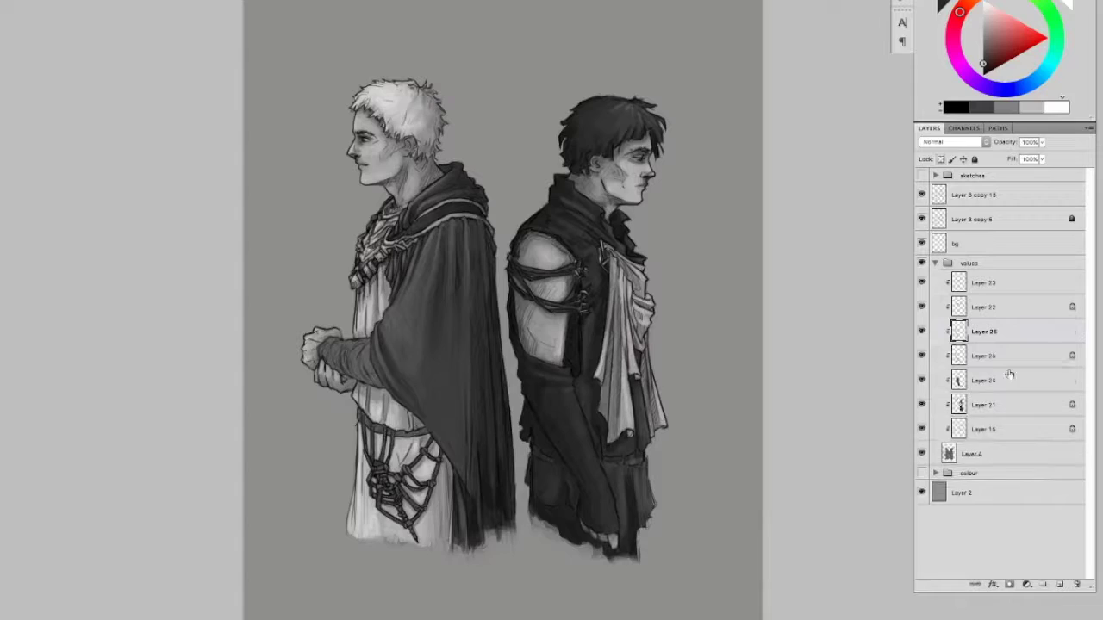
Step: Lighten the clasped hands, and darken the sleeve beside them with transparency locked on a mirrored canvas
mouse_move(321, 340)
mouse_down()
mouse_move(343, 370)
mouse_move(369, 371)
mouse_move(382, 387)
mouse_up()
key(h)
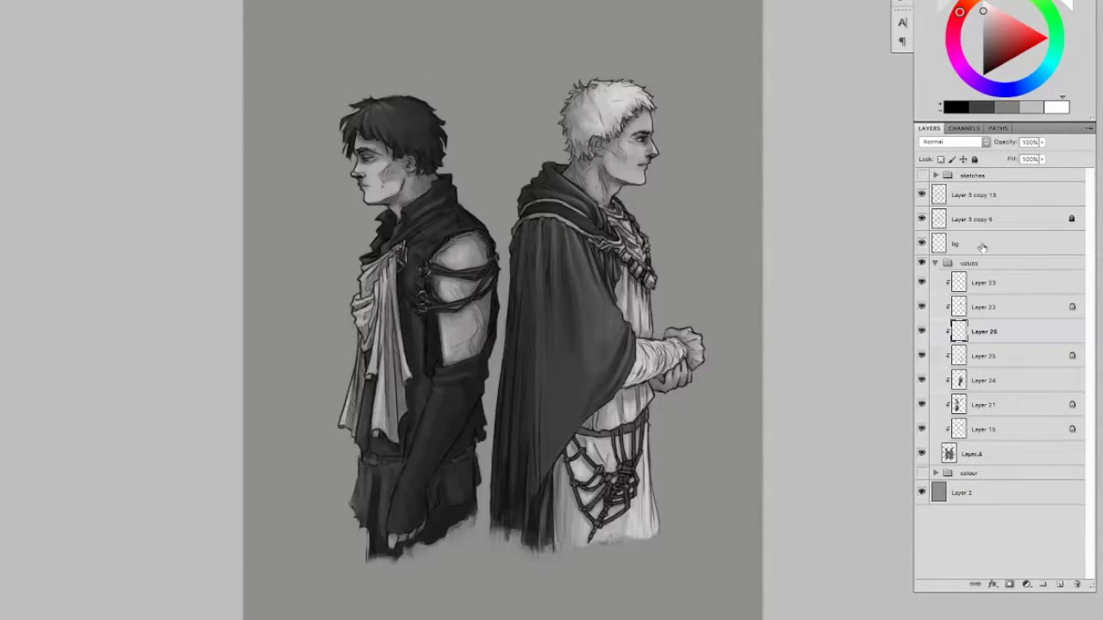
click(940, 159)
alt+click(637, 376)
mouse_move(664, 361)
mouse_down()
mouse_move(683, 371)
mouse_move(646, 375)
mouse_up()
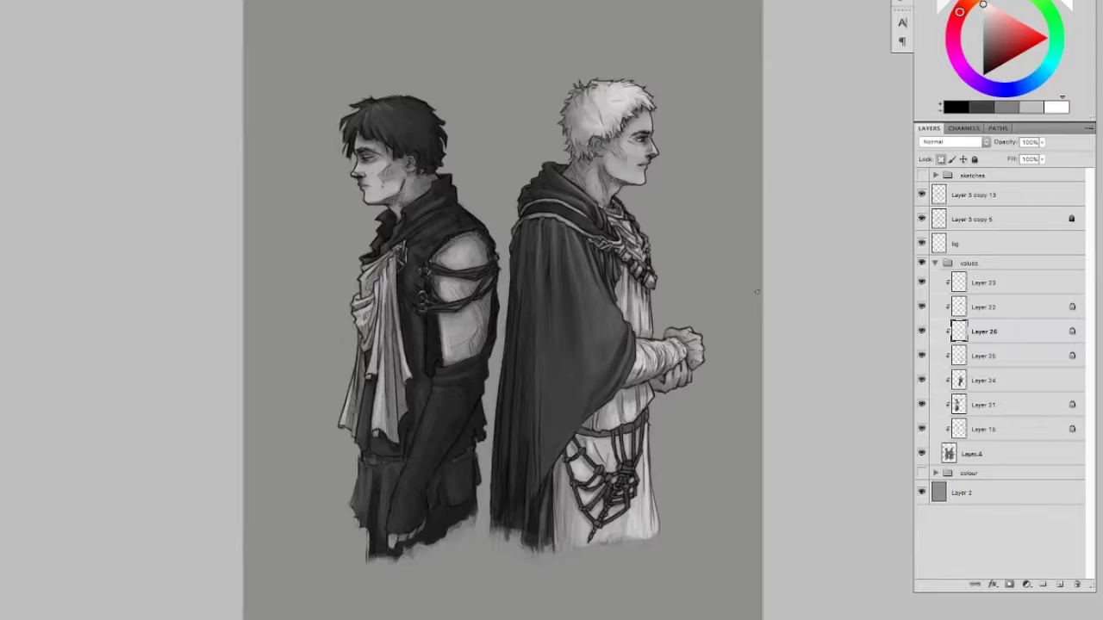
key(h)
Step: Add empty Layer 27 and pick a dark grey paint colour
key(ctrl+shift+alt+n)
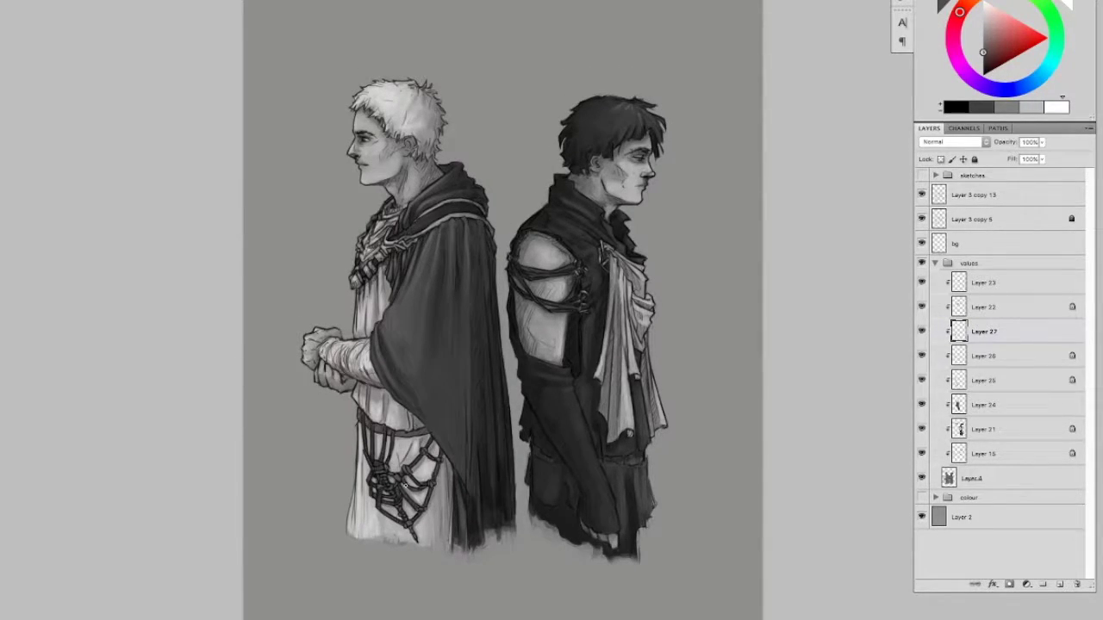
key(x)
alt+click(422, 433)
Step: Make line-art Layer 4 active and toggle visibility to view the grey silhouette alone, leaving bg hidden
ctrl+click(554, 440)
alt+click(921, 429)
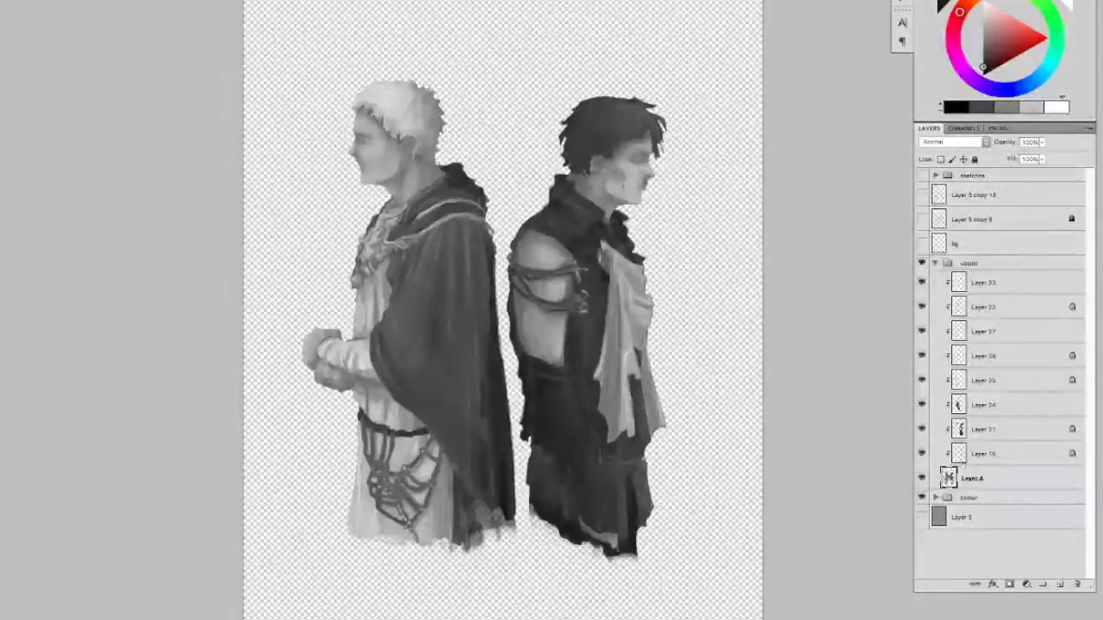
alt+click(921, 428)
alt+click(921, 452)
alt+click(921, 452)
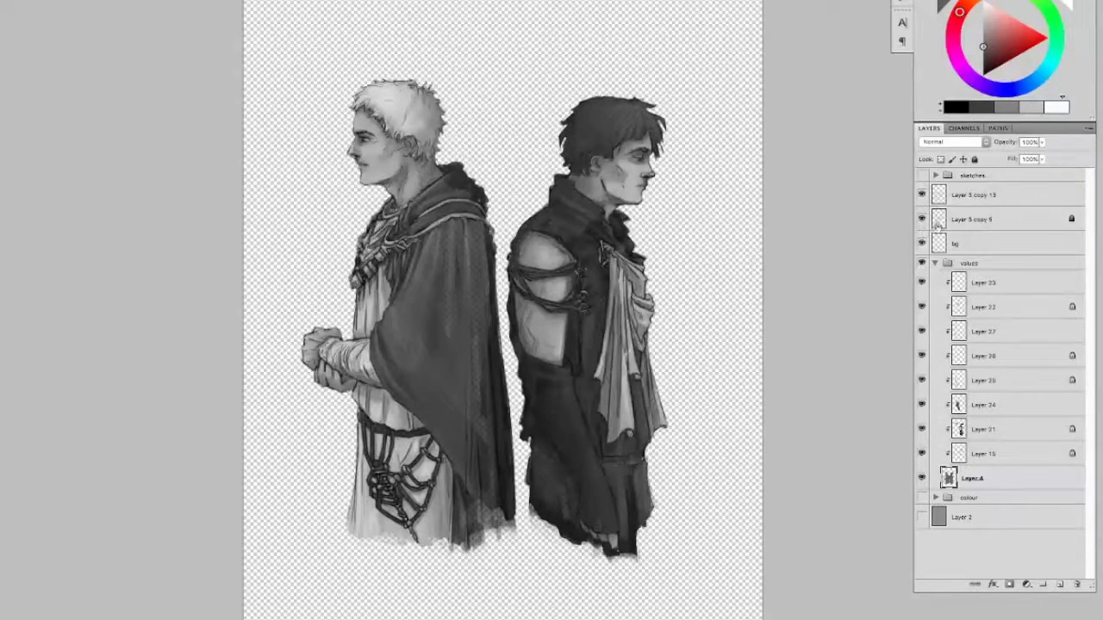
Step: Reselect Layer 27, choose a much darker grey, and move to Layer 23
click(993, 322)
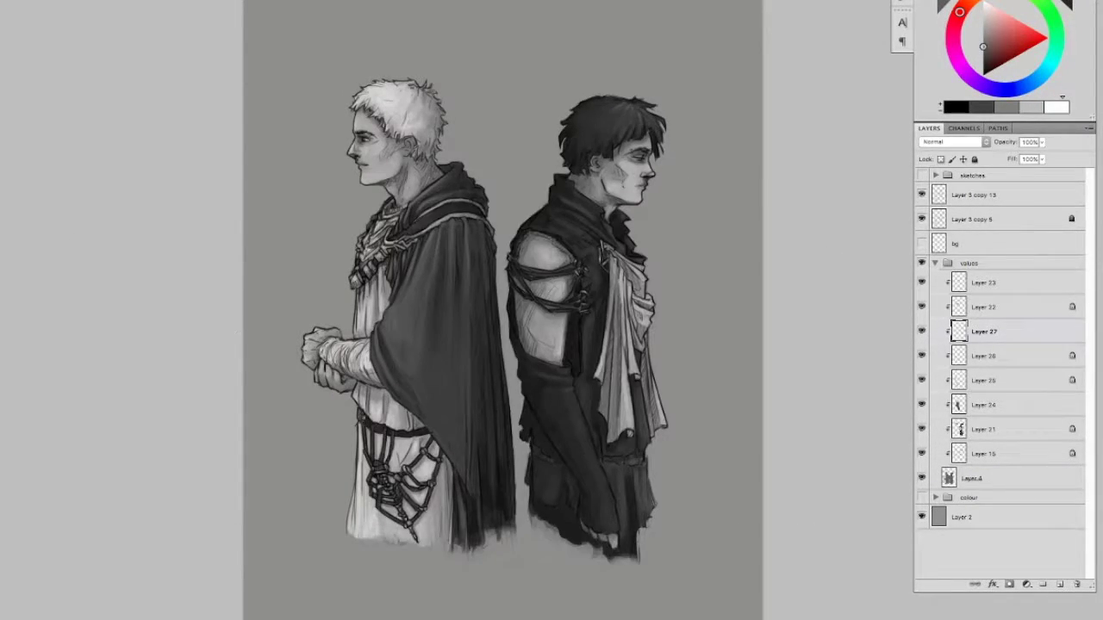
alt+click(362, 422)
click(983, 69)
key(alt+bracketright)
key(alt+bracketright)
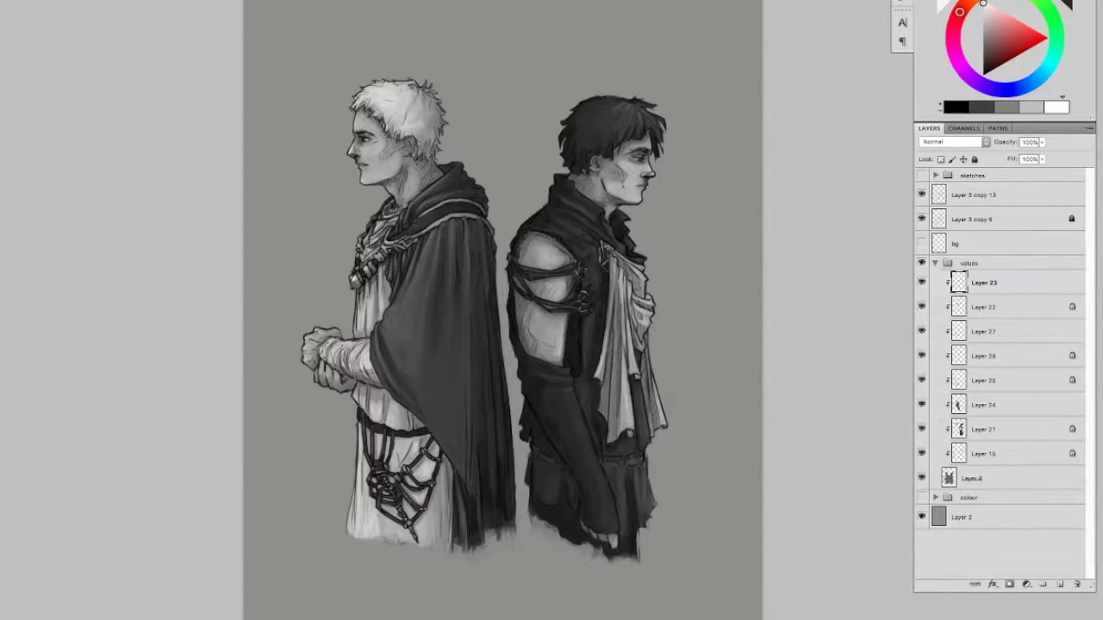
Step: Touch up the hands and darken the lower cloak with a different mid-grey brush
drag(320, 367, 325, 370)
alt+click(453, 458)
right_click(454, 240)
alt+click(445, 466)
mouse_move(445, 458)
mouse_down()
mouse_move(445, 534)
mouse_move(431, 543)
mouse_up()
drag(410, 441, 413, 466)
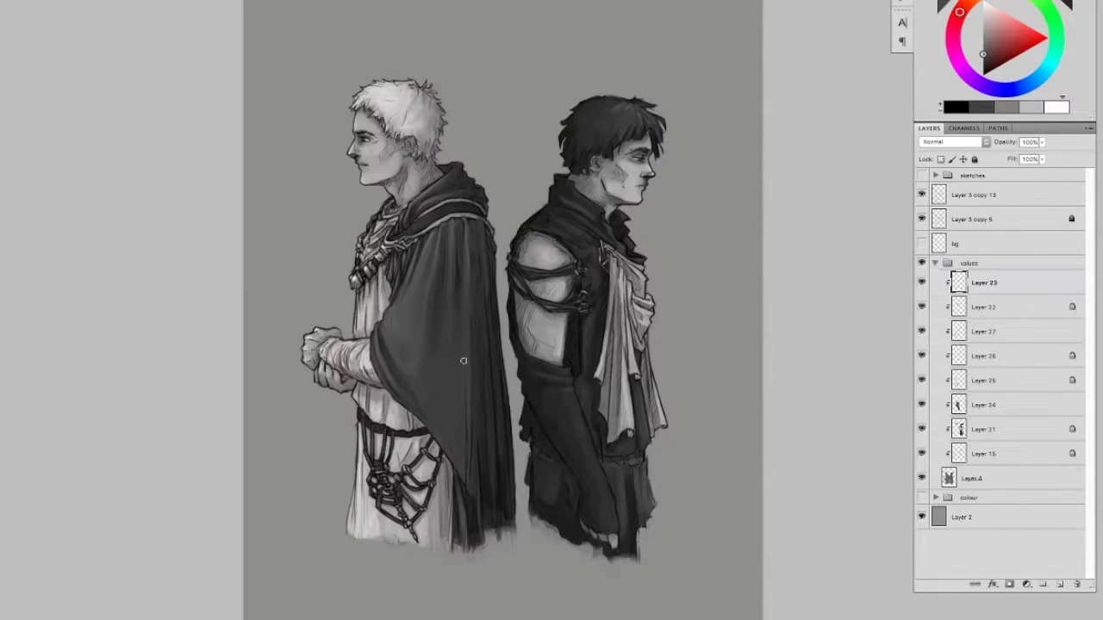
right_click(496, 181)
key(Return)
Step: Review the painting without panels, add Layer 28, and move bg down just above Layer 2
key(Tab)
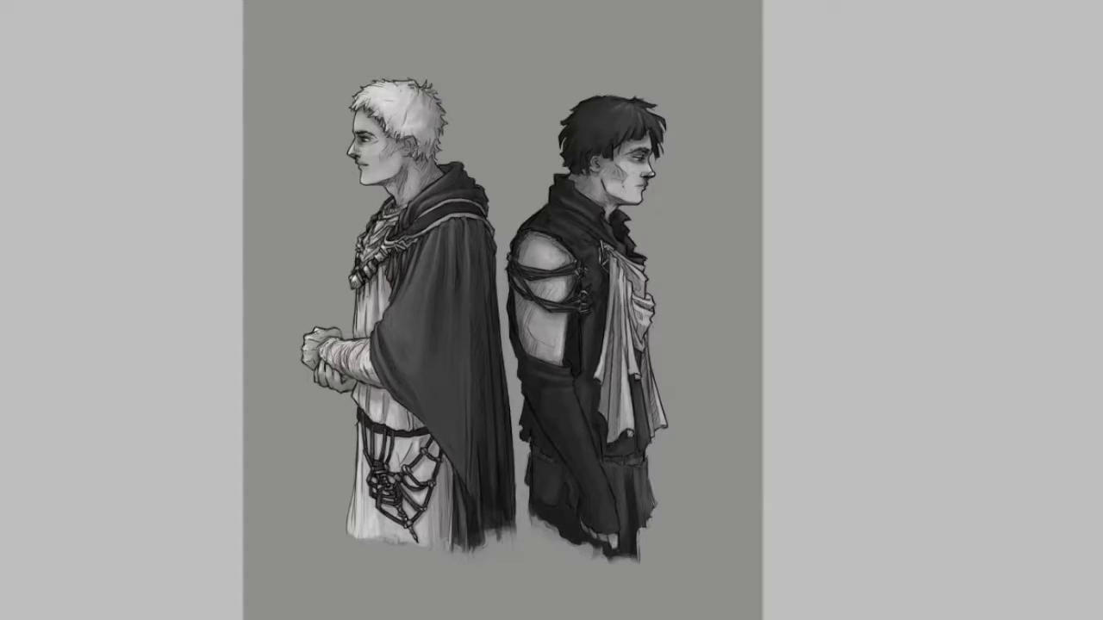
key(Tab)
key(ctrl+shift+alt+n)
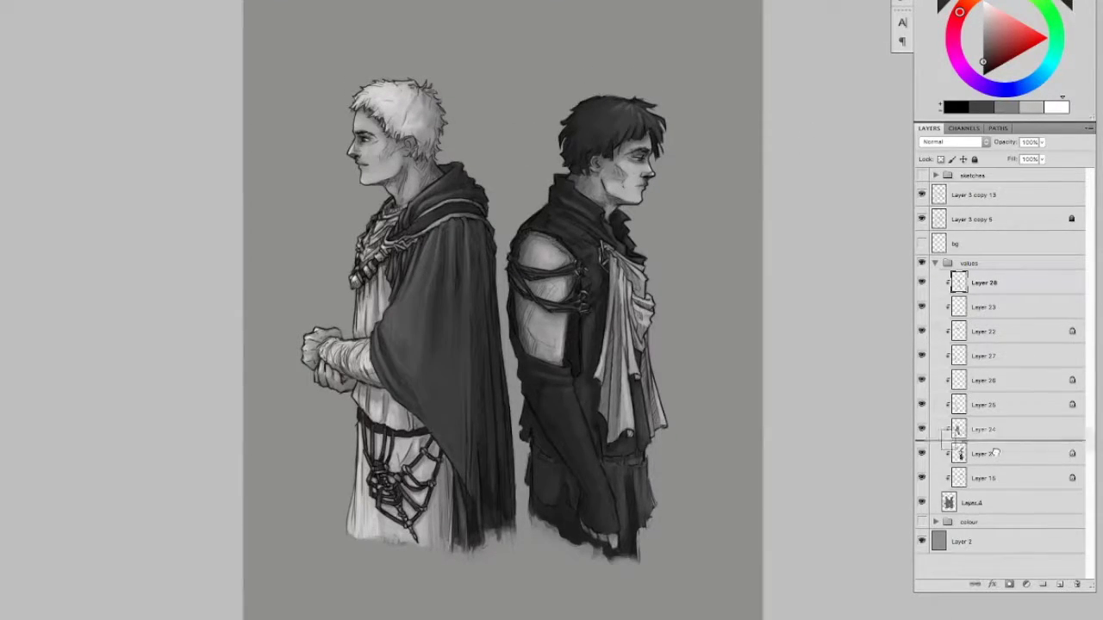
drag(955, 243, 971, 529)
key(ctrl+minus)
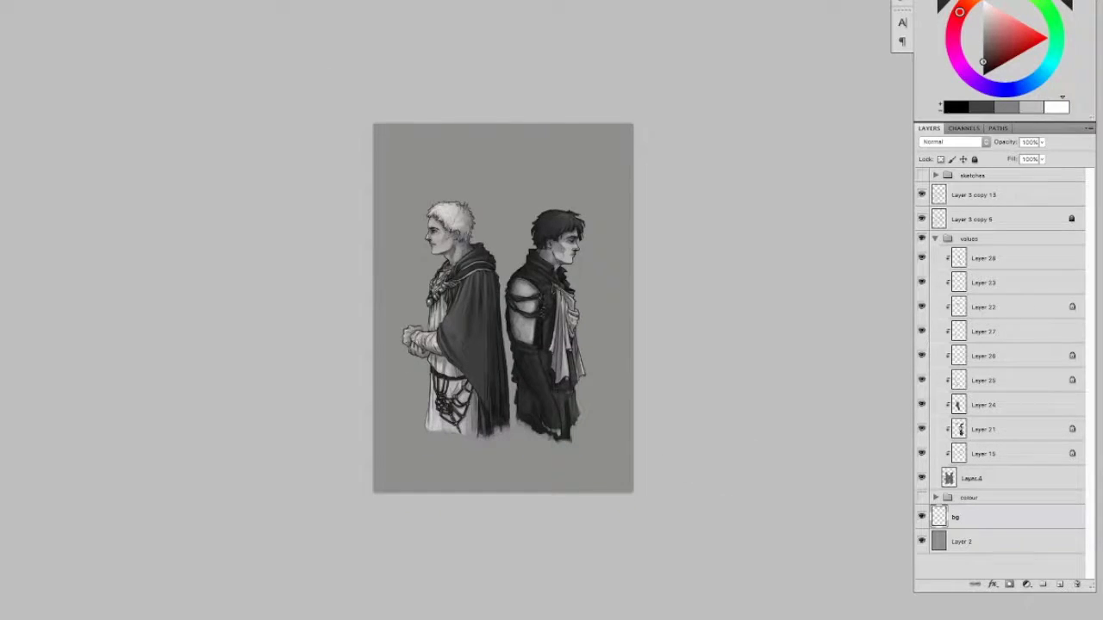
Step: Fill the background with a downward-darkening gradient, then add Layer 29 and set a 2800 px brush
drag(219, 225, 714, 221)
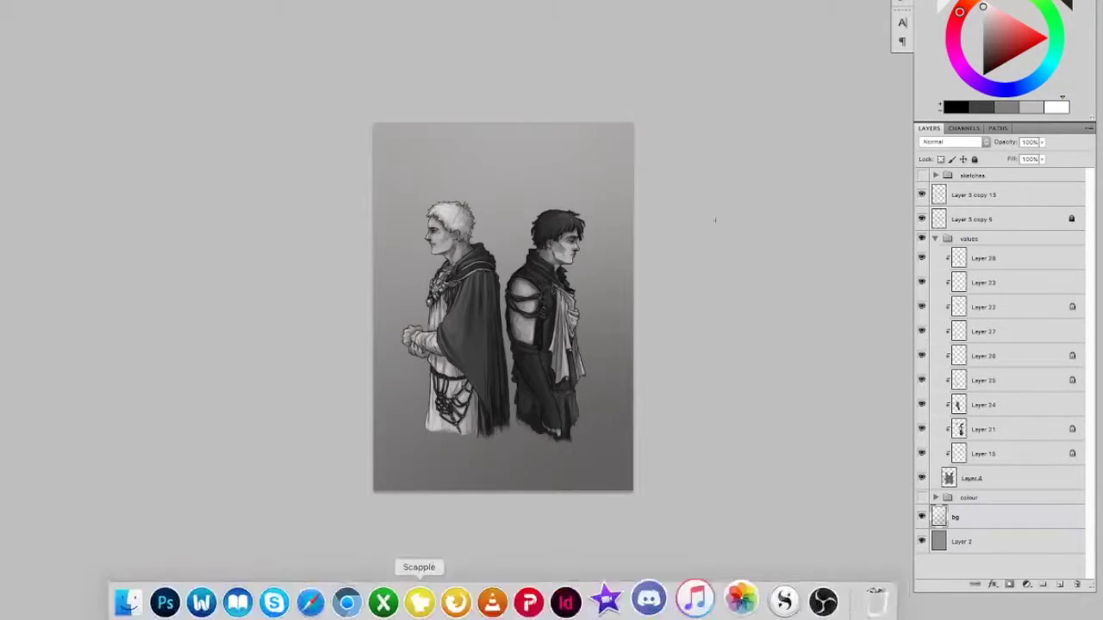
key(ctrl+shift+n)
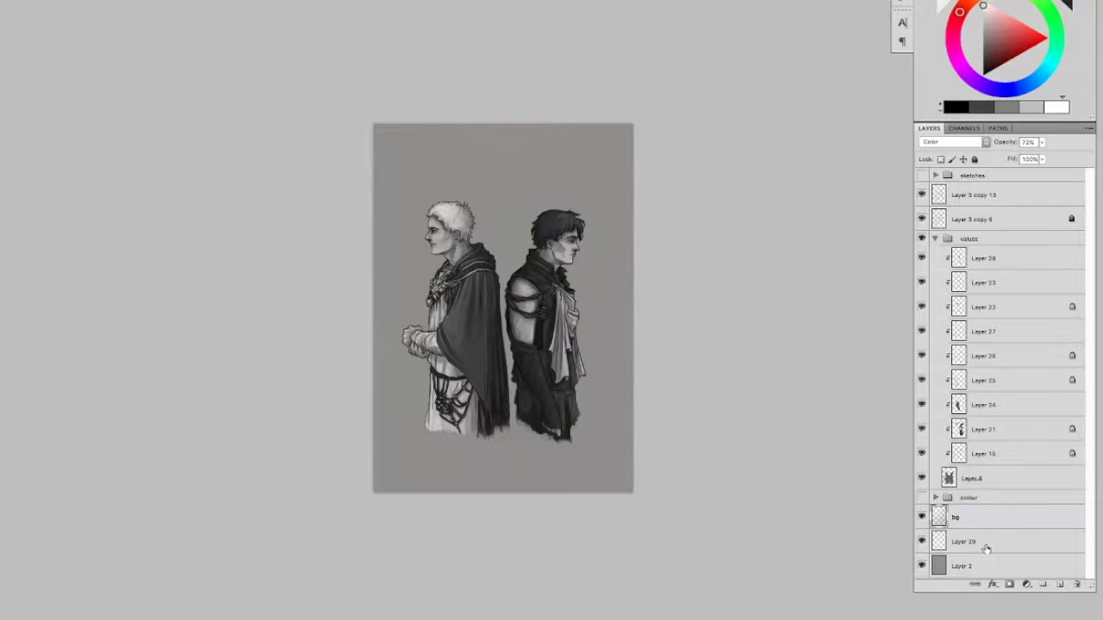
right_click(643, 342)
scroll(643, 342, down, 5)
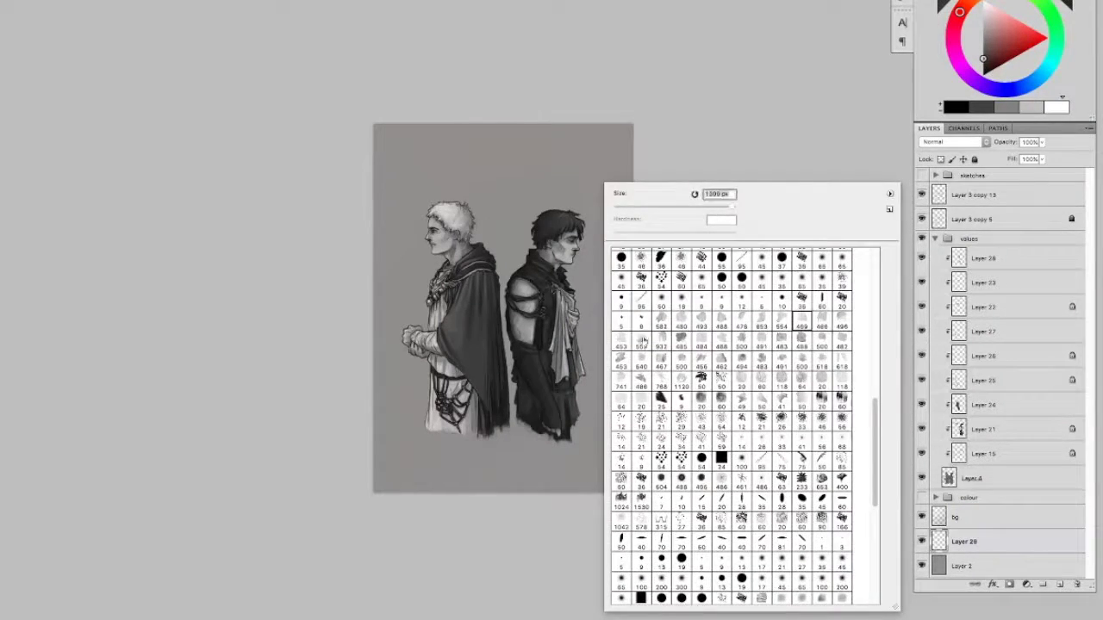
click(643, 341)
right_click(582, 482)
text(2500)
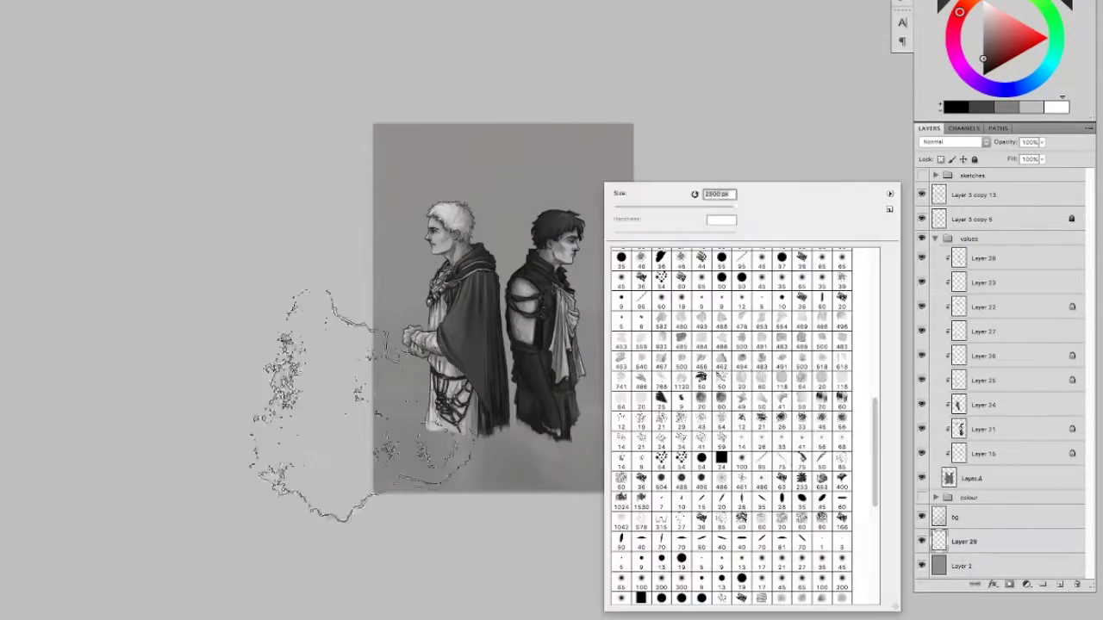
key(Return)
Step: Paint a soft grey wash on Layer 29 darkening the bottom of the background
click(503, 310)
right_click(569, 345)
click(719, 164)
right_click(727, 185)
click(591, 104)
right_click(582, 157)
click(582, 157)
right_click(744, 182)
click(403, 186)
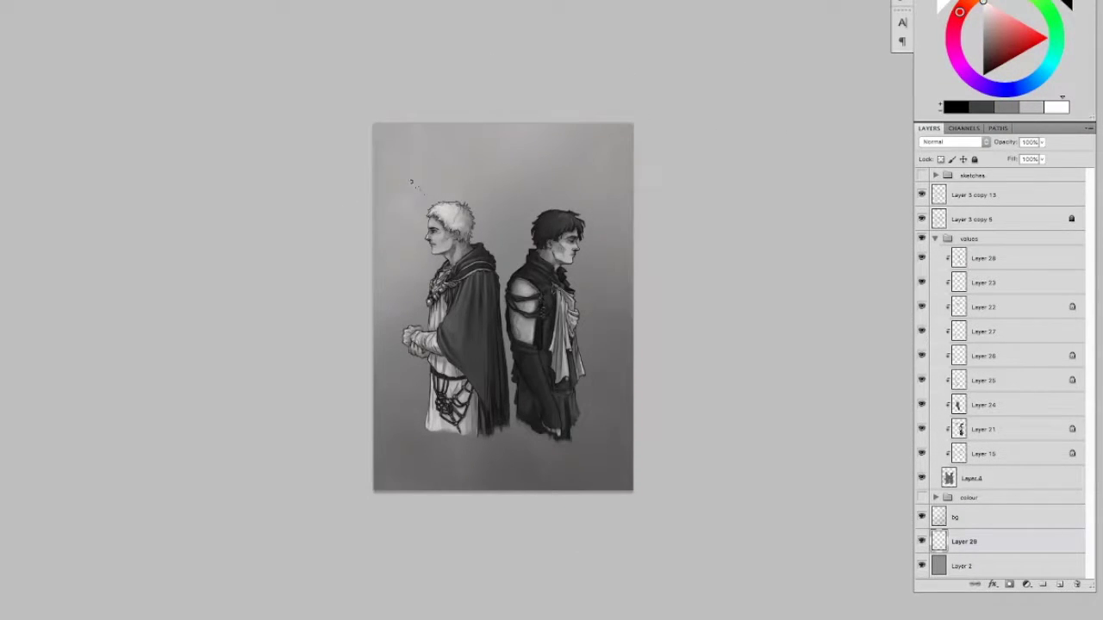
click(953, 141)
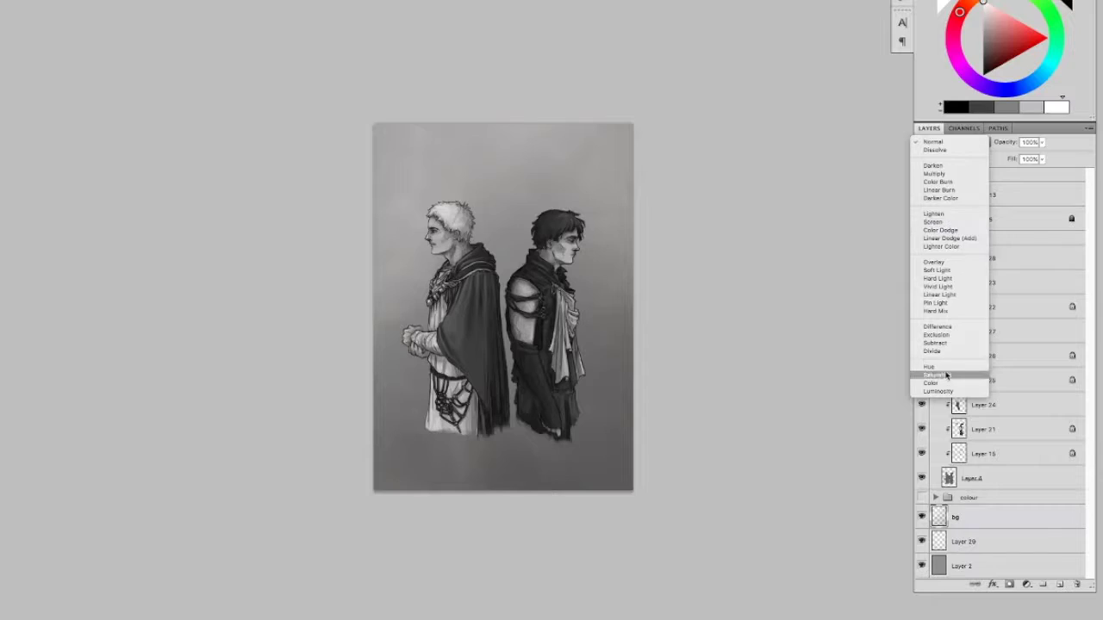
Step: Set the new top Layer 30 to Color blending and fill it with a teal tint
click(935, 379)
click(952, 143)
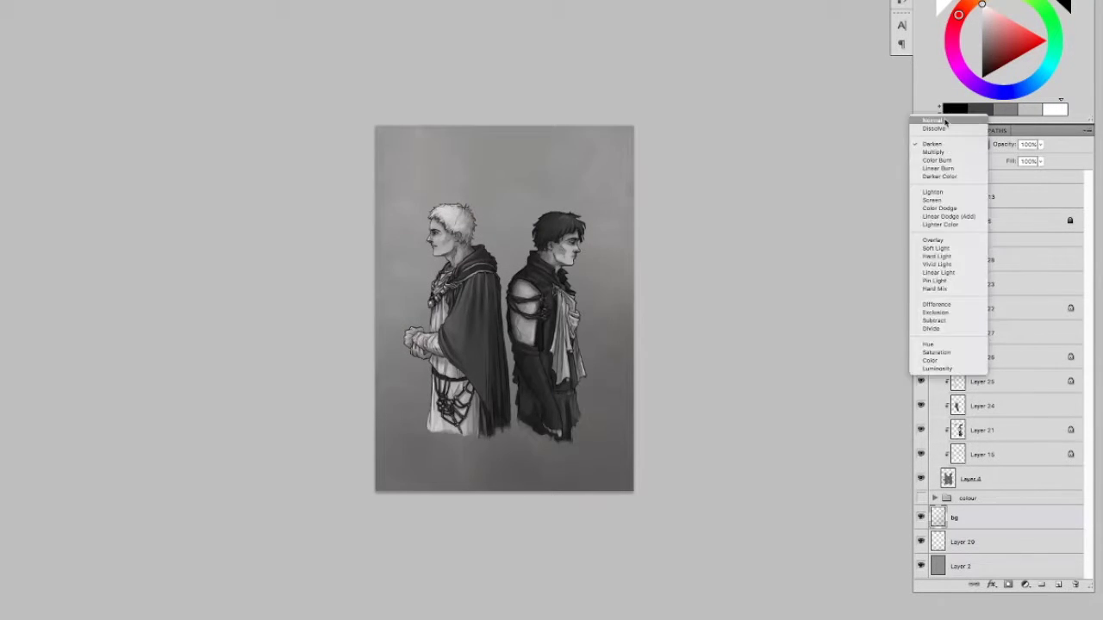
key(Escape)
key(Delete)
key(ctrl+z)
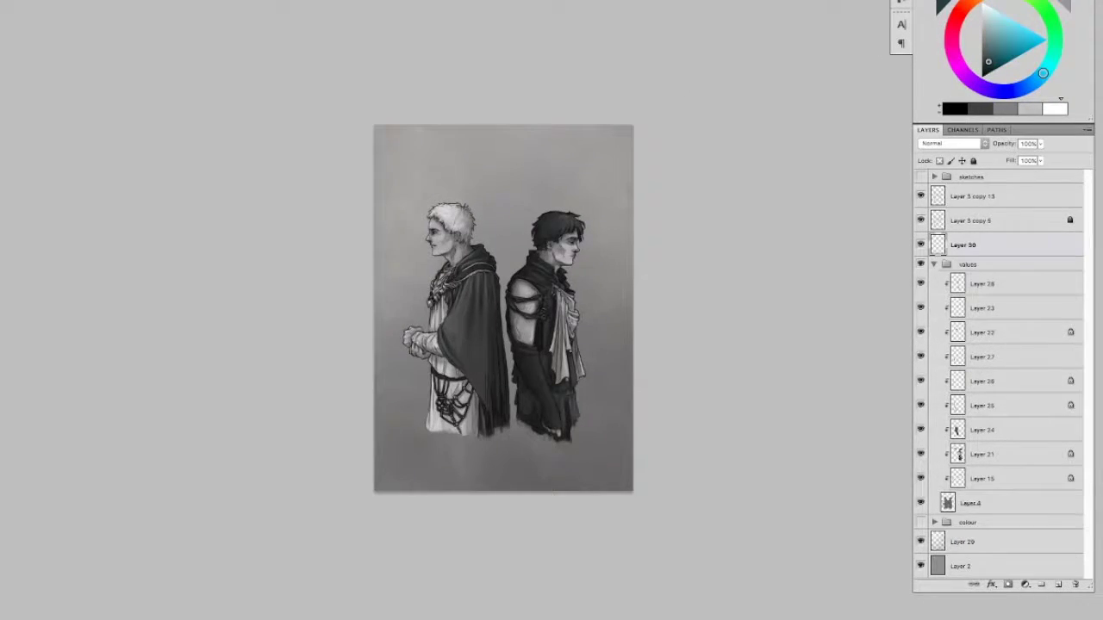
click(952, 143)
click(950, 385)
drag(1042, 73, 1049, 62)
key(alt+BackSpace)
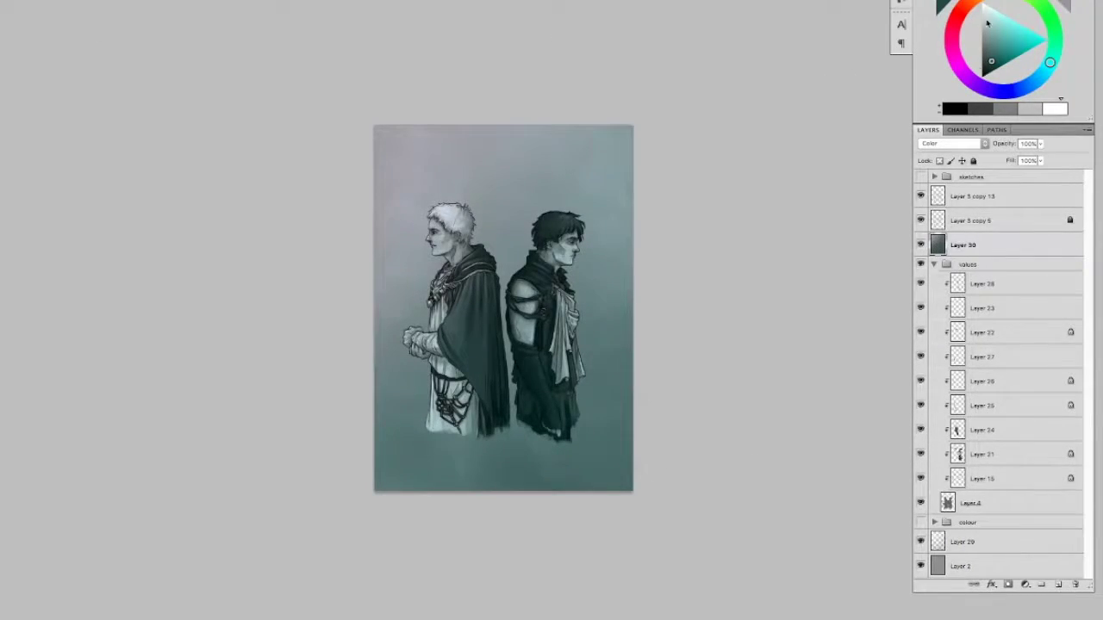
Step: Try a greyish-yellow fill on the tint layer, then return to teal
click(1045, 70)
drag(988, 50, 982, 31)
drag(1044, 71, 1029, 7)
key(alt+BackSpace)
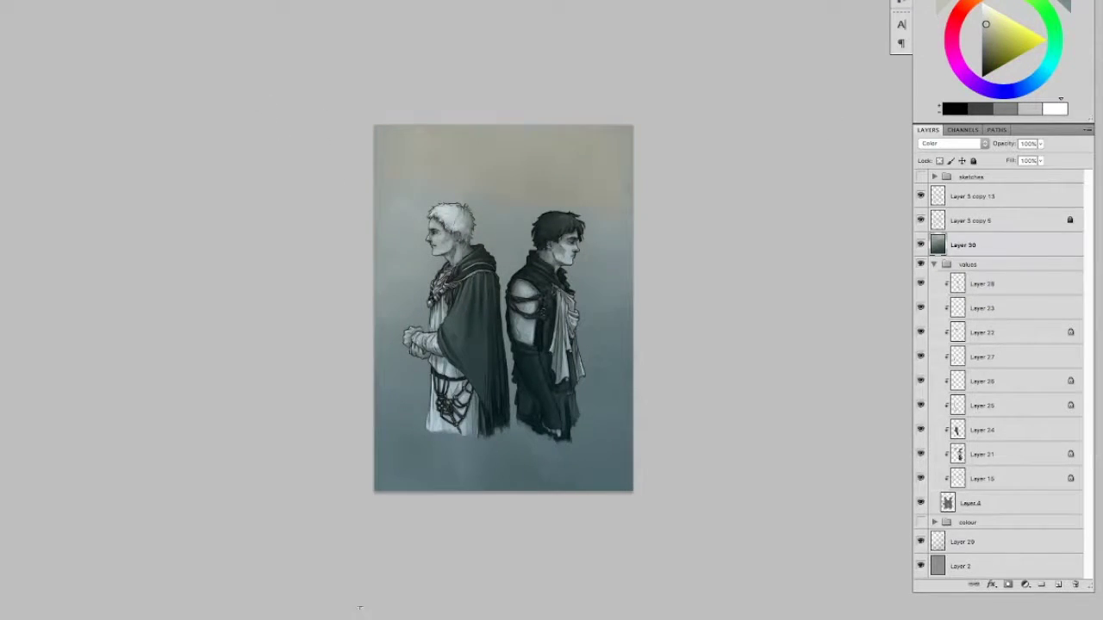
drag(1044, 70, 1049, 62)
key(alt+BackSpace)
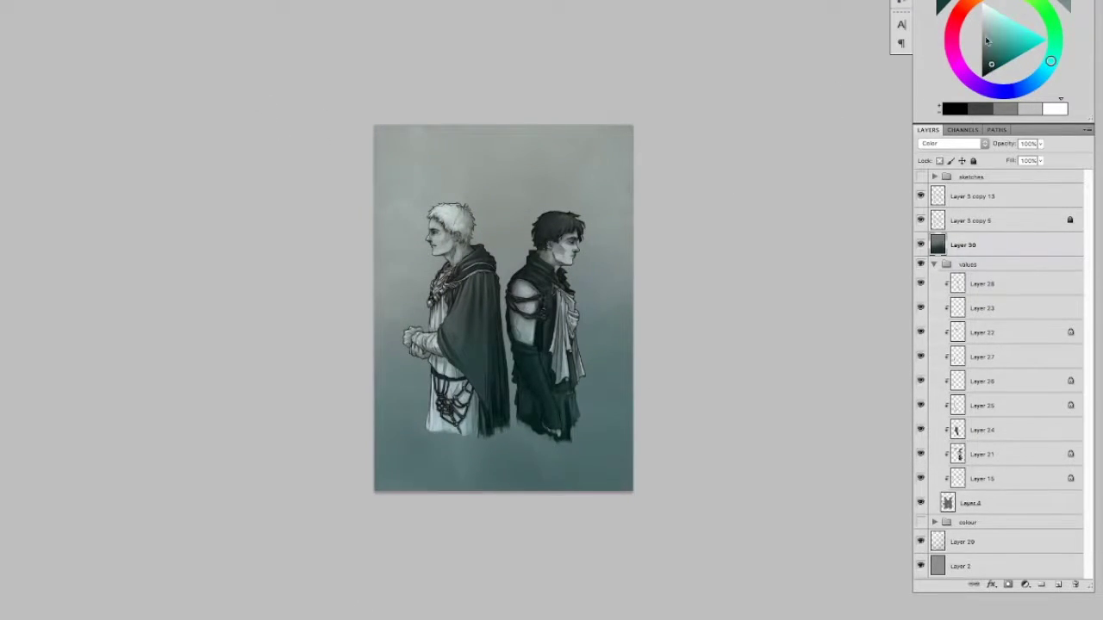
Step: Fill the tint layer bluish, then apply a warm orange-yellow tint at the top
click(954, 56)
drag(954, 56, 1034, 82)
key(alt+BackSpace)
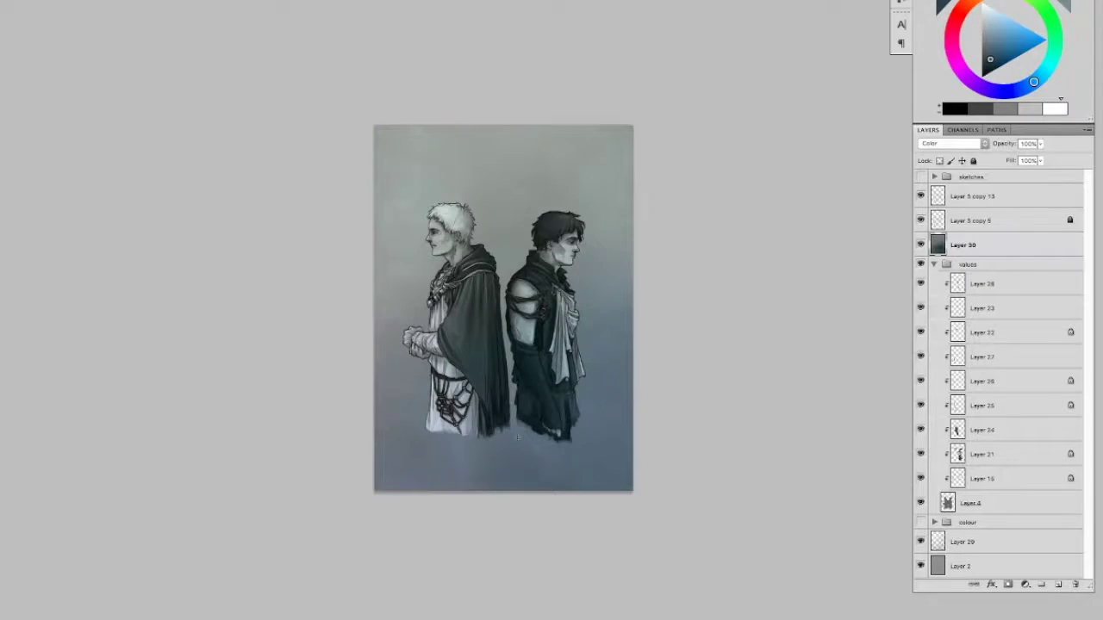
click(989, 13)
key(alt+BackSpace)
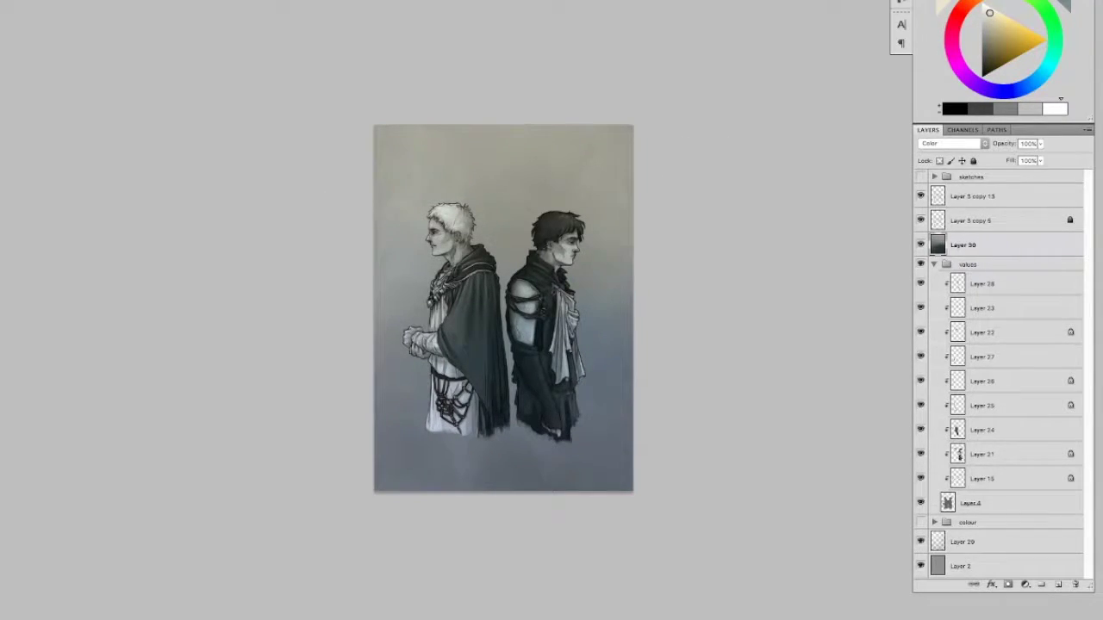
Step: Pick an orange hue and paint the right figure's scarf tan-orange
click(969, 79)
click(992, 15)
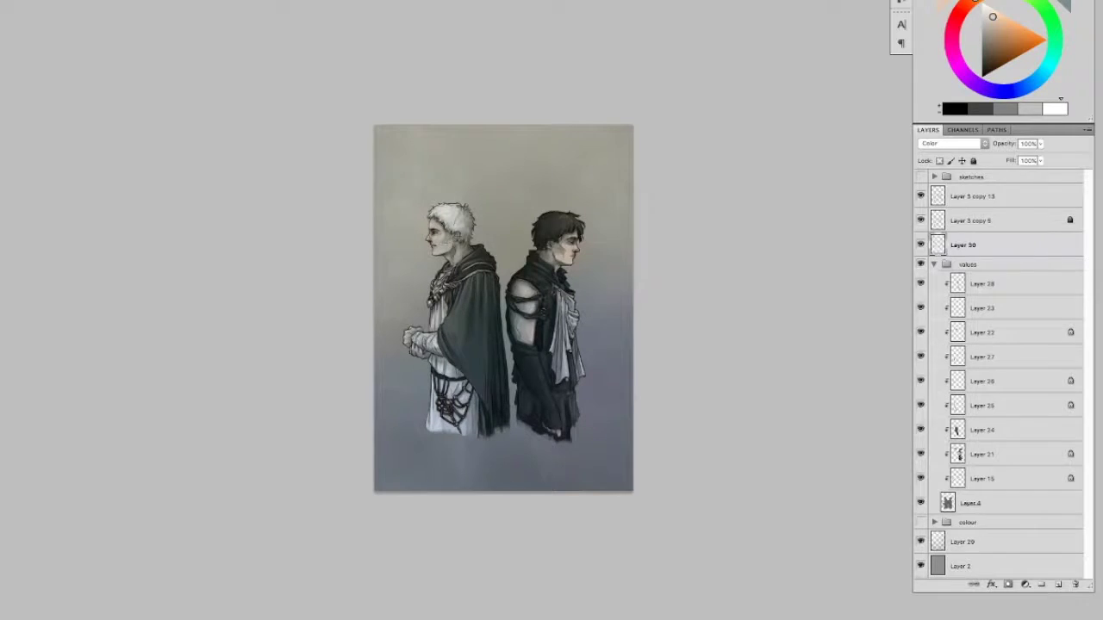
click(969, 4)
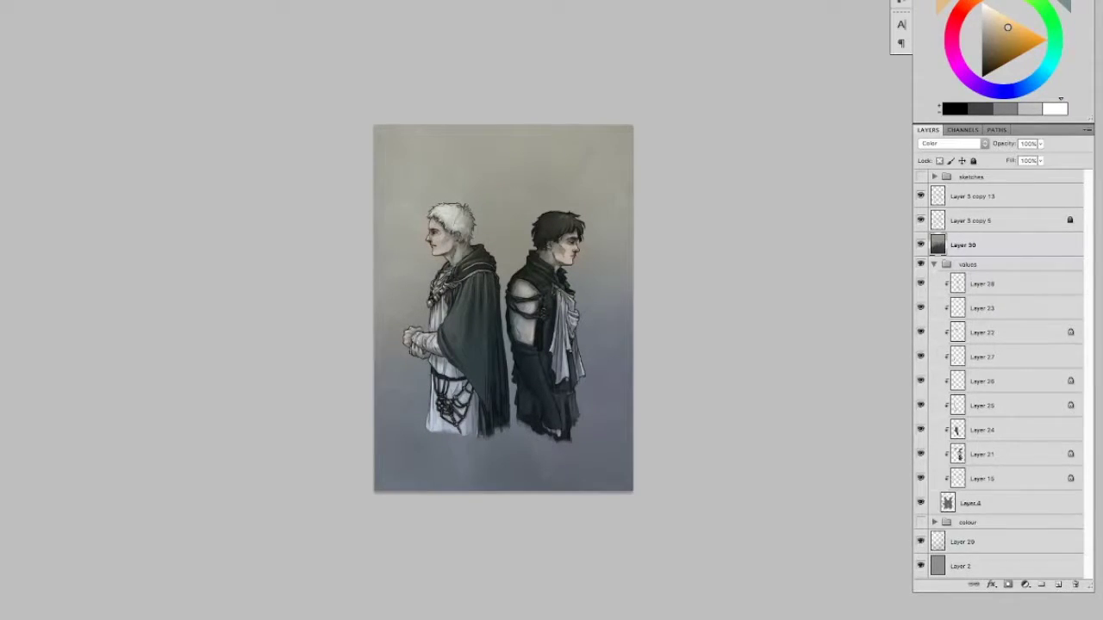
drag(562, 362, 576, 310)
click(943, 4)
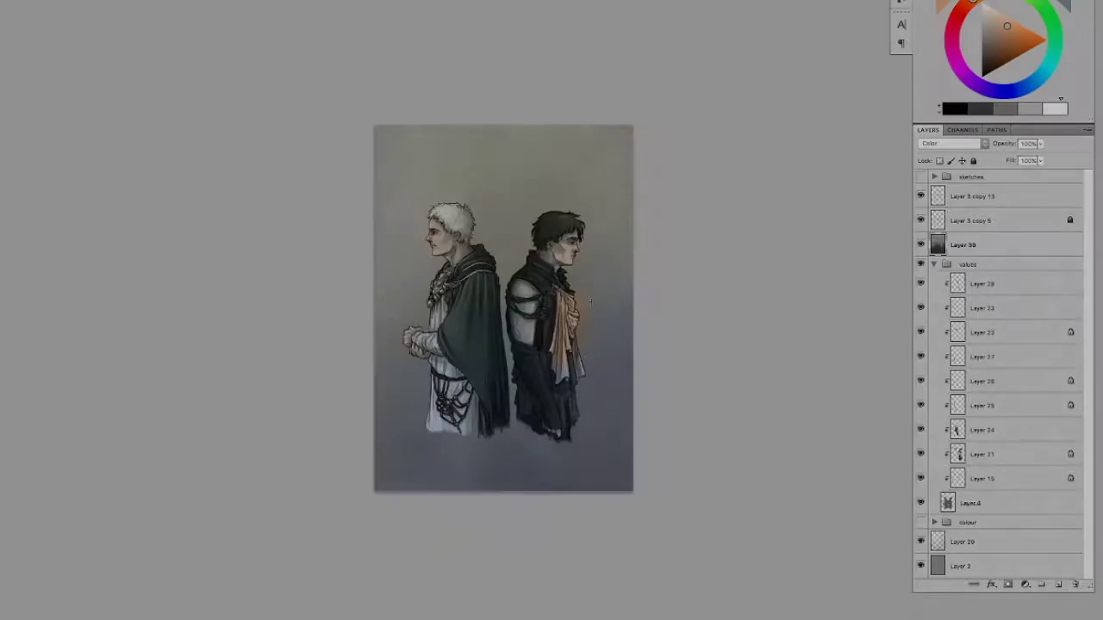